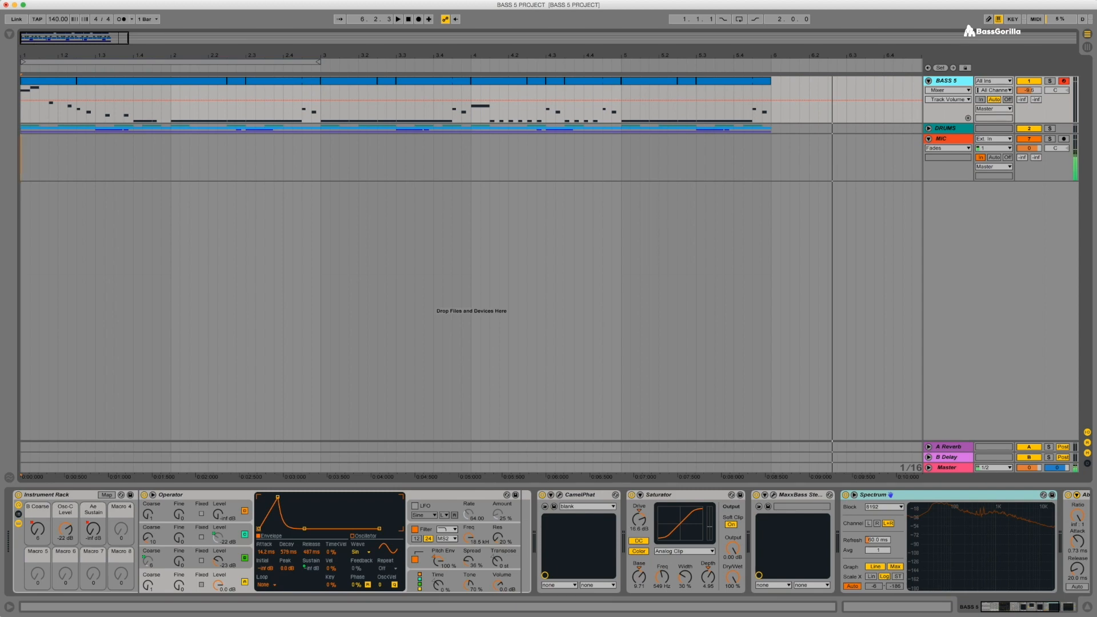
Step: Play the finished project from the start, solo the BASS 5 track and listen to it on its own
left_click(30, 54)
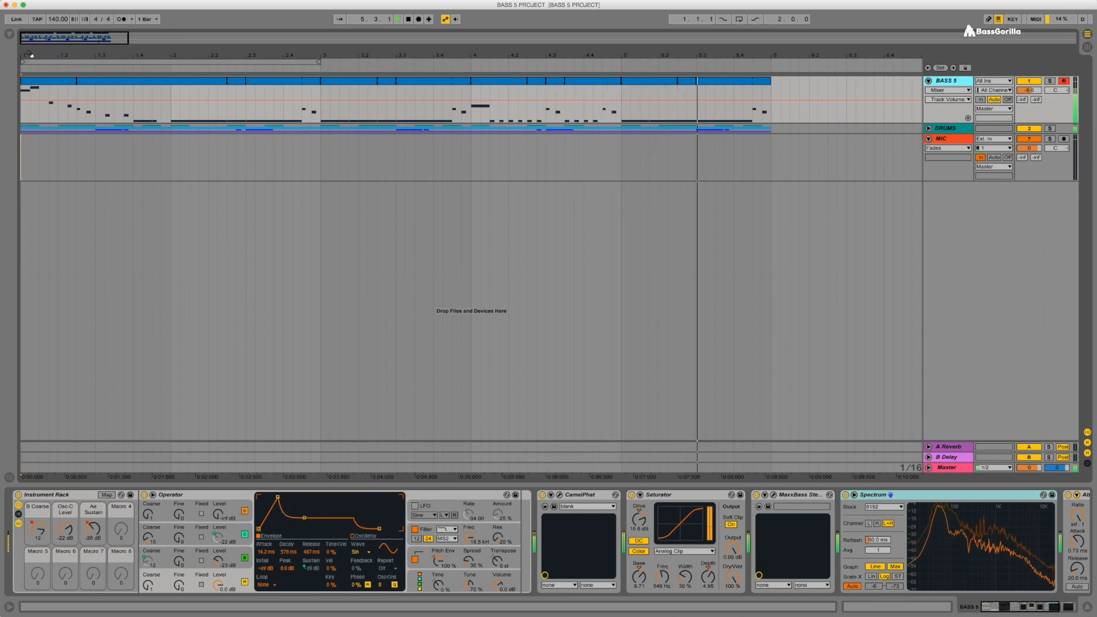
key("space")
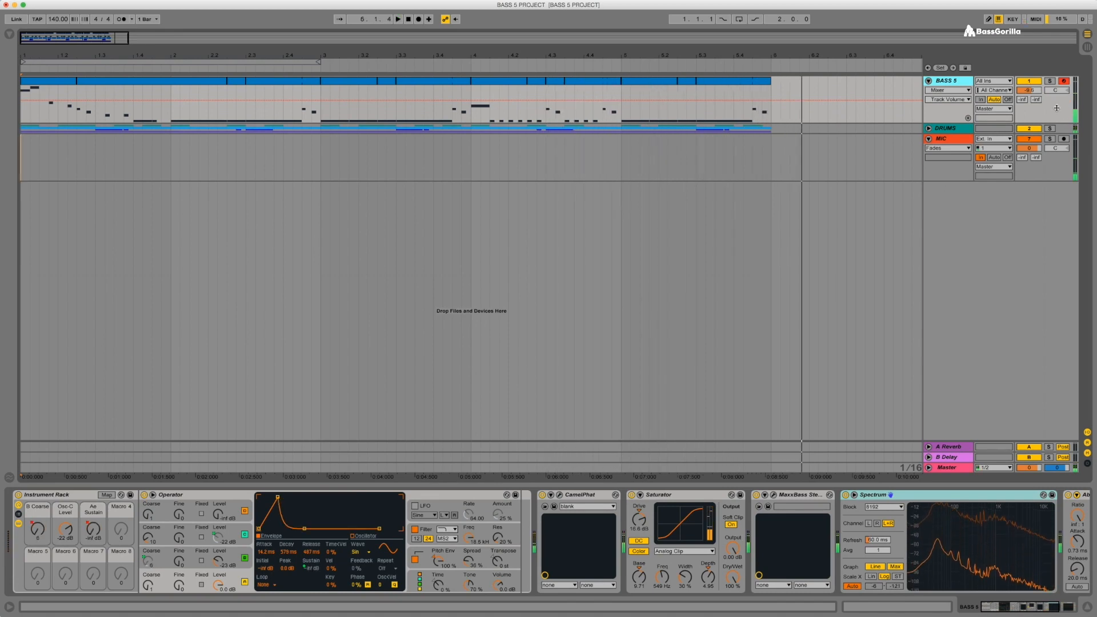
left_click(1050, 81)
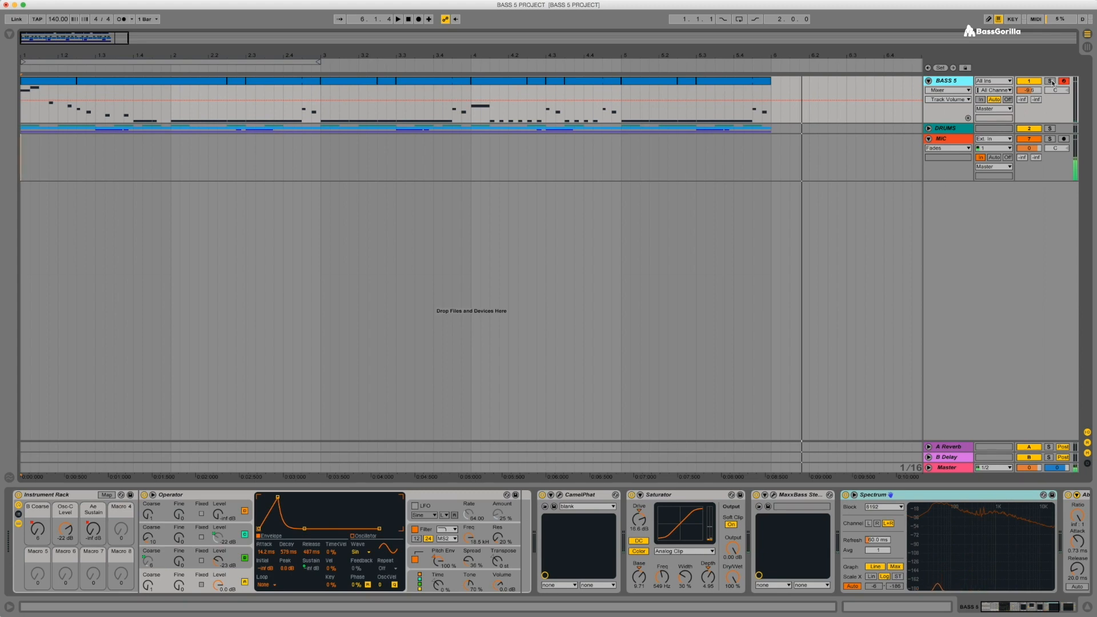
key("space")
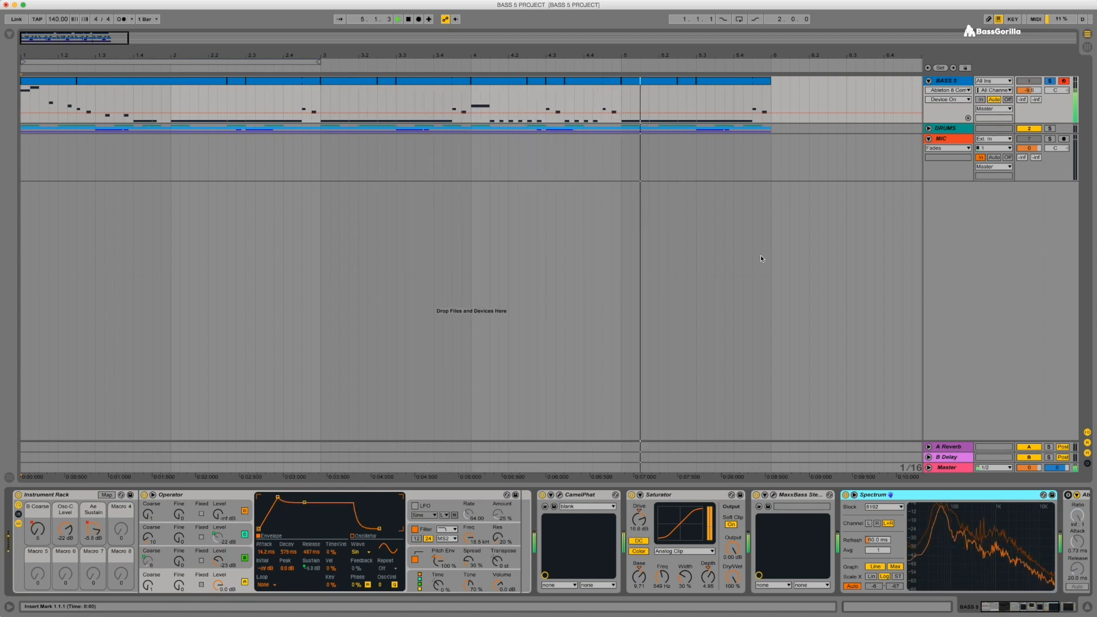
key("space")
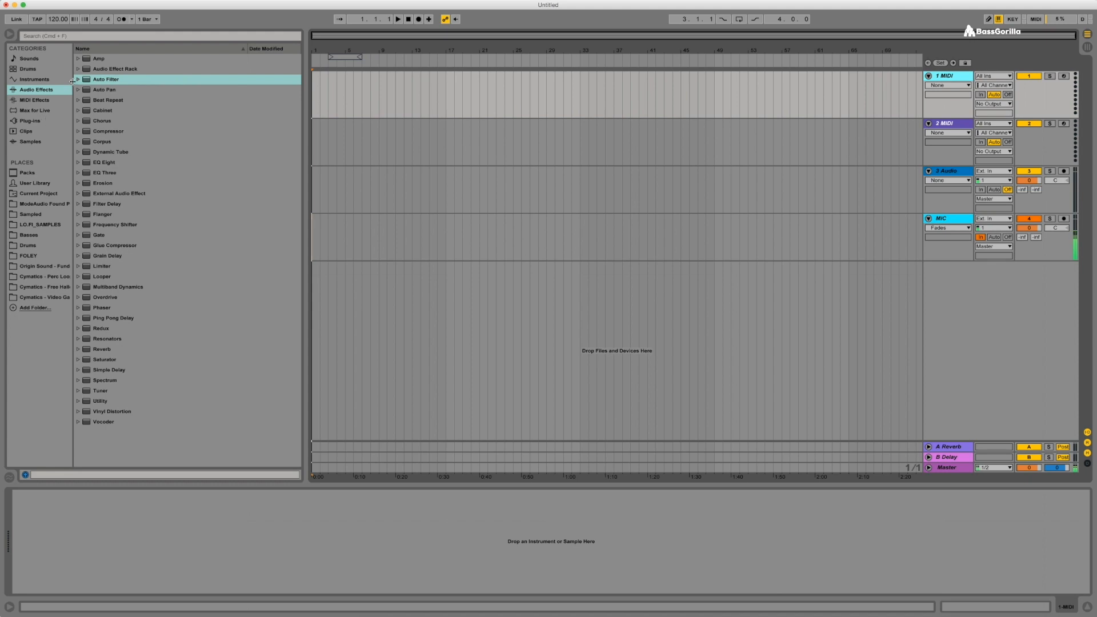
Step: Load the Operator instrument onto the first MIDI track of the empty set
left_click(34, 79)
left_click(104, 131)
left_click_drag(109, 133, 159, 496)
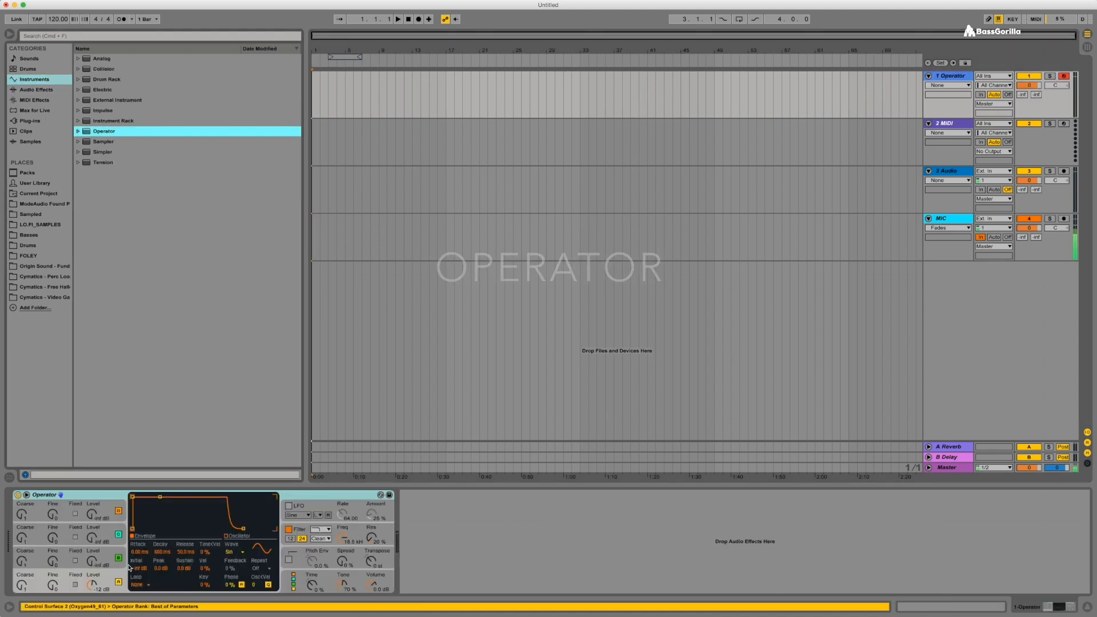
Step: Set Operator's volume to -21 dB, its tone to 100 % and oscillator A's level to 0.0 dB
left_click_drag(371, 580, 372, 583)
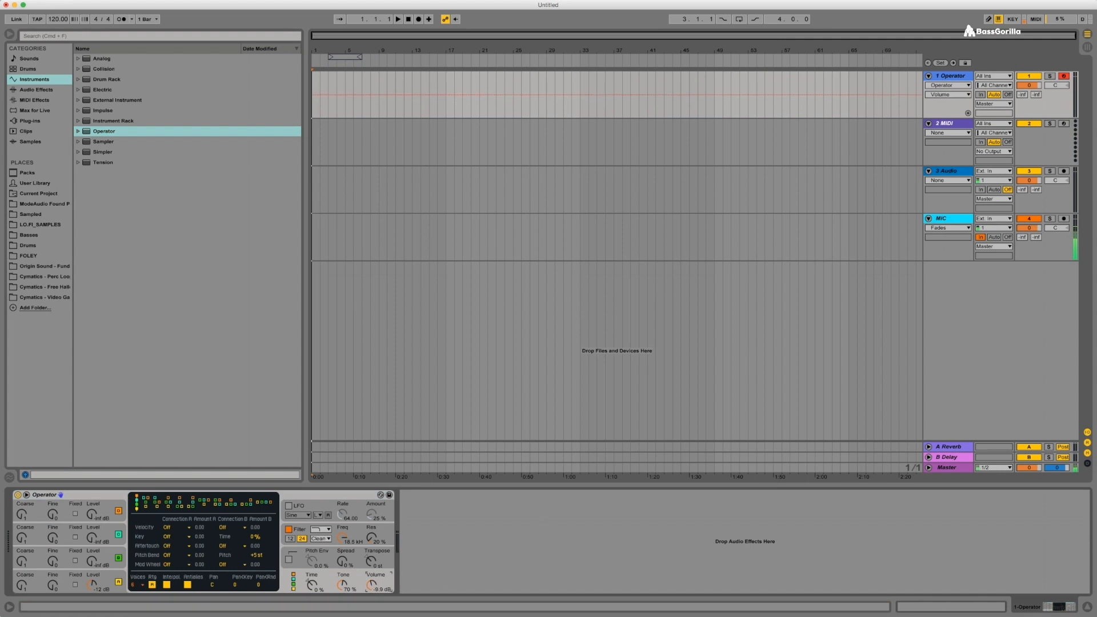
left_click(95, 587)
left_click_drag(371, 582, 372, 589)
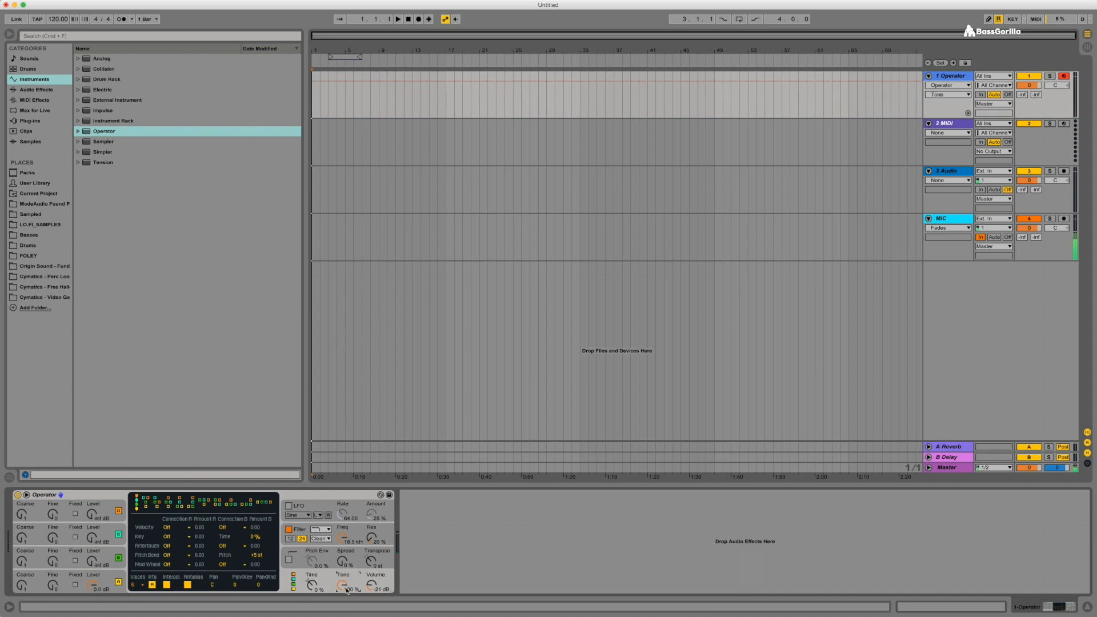
left_click(118, 581)
left_click(119, 580)
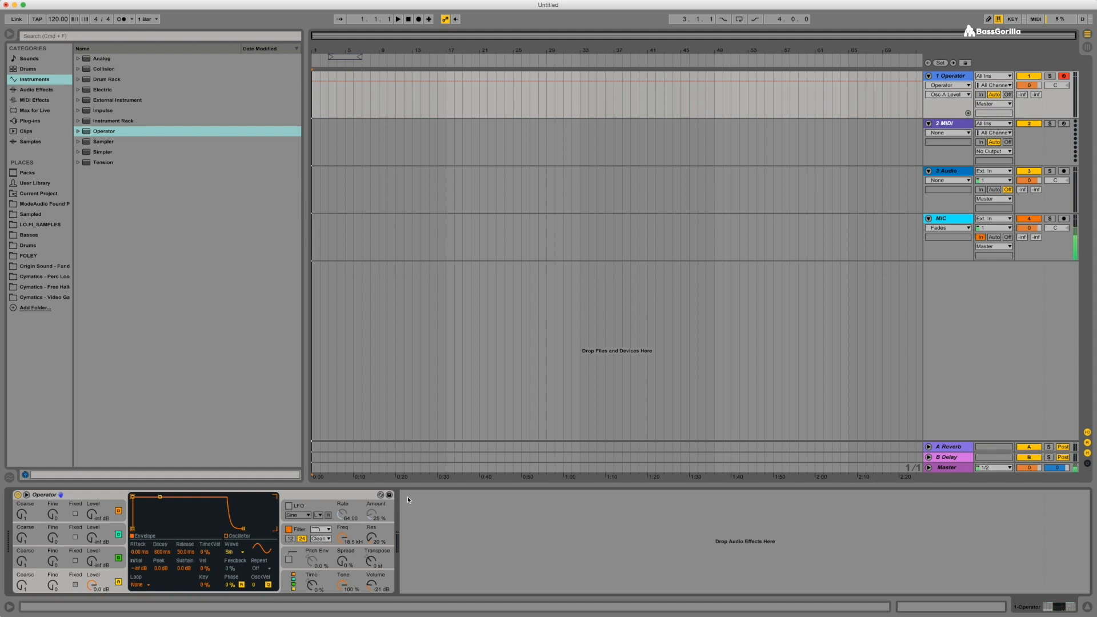
left_click(343, 491)
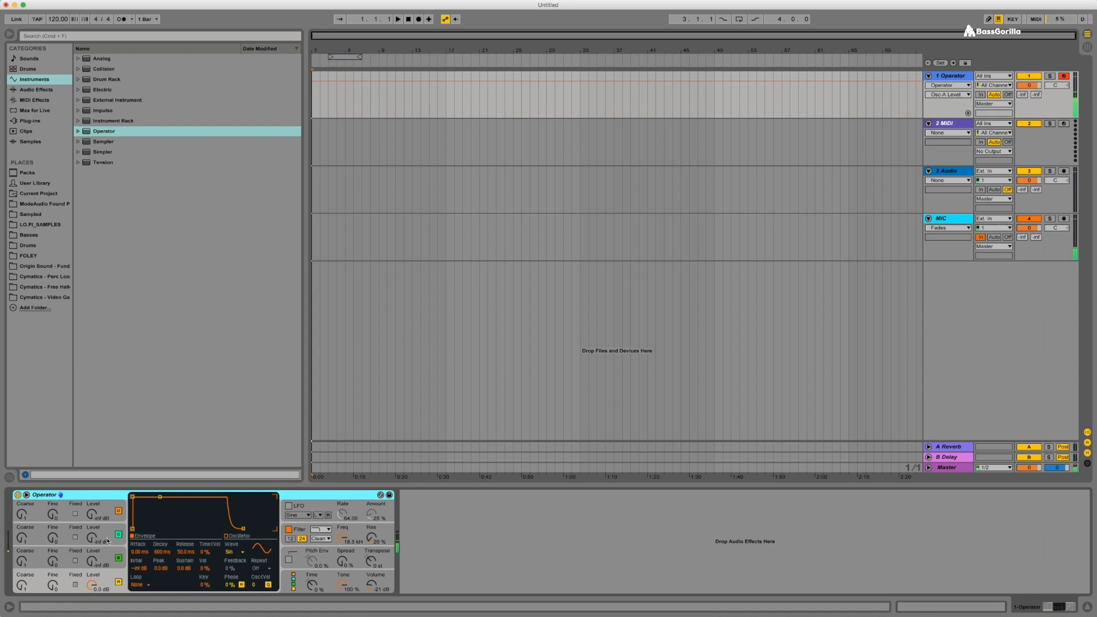
Step: Set oscillator A's envelope to 14.2 ms attack, about 579 ms decay, about 376 ms release and 0.0 dB sustain
mouse_move(139, 552)
left_mouse_down()
mouse_move(138, 536)
mouse_move(142, 554)
left_mouse_up()
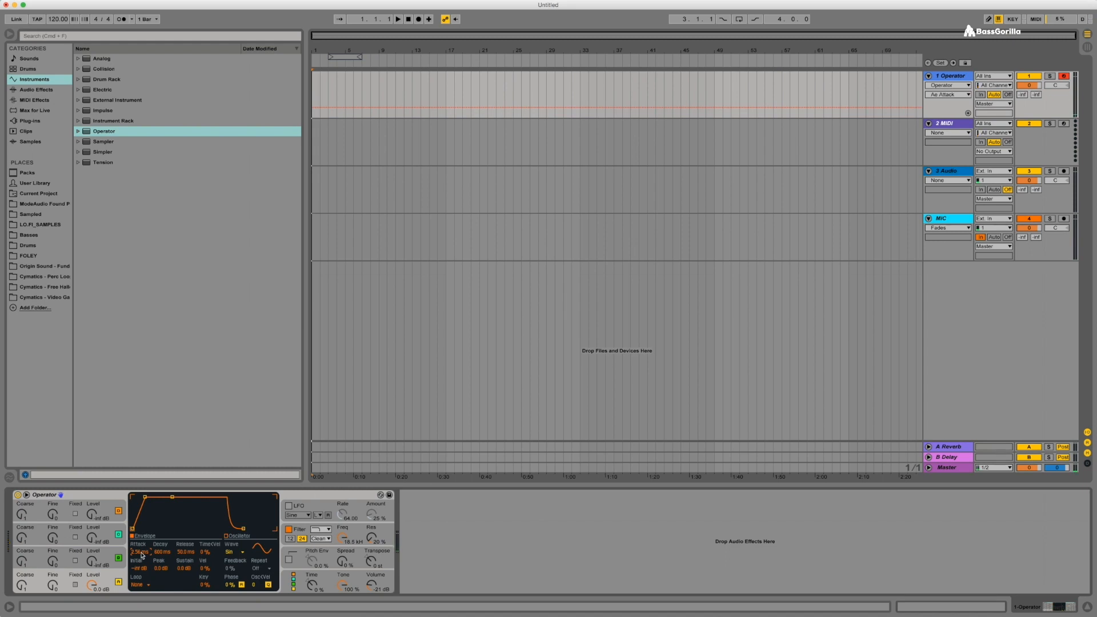
left_click_drag(142, 553, 141, 547)
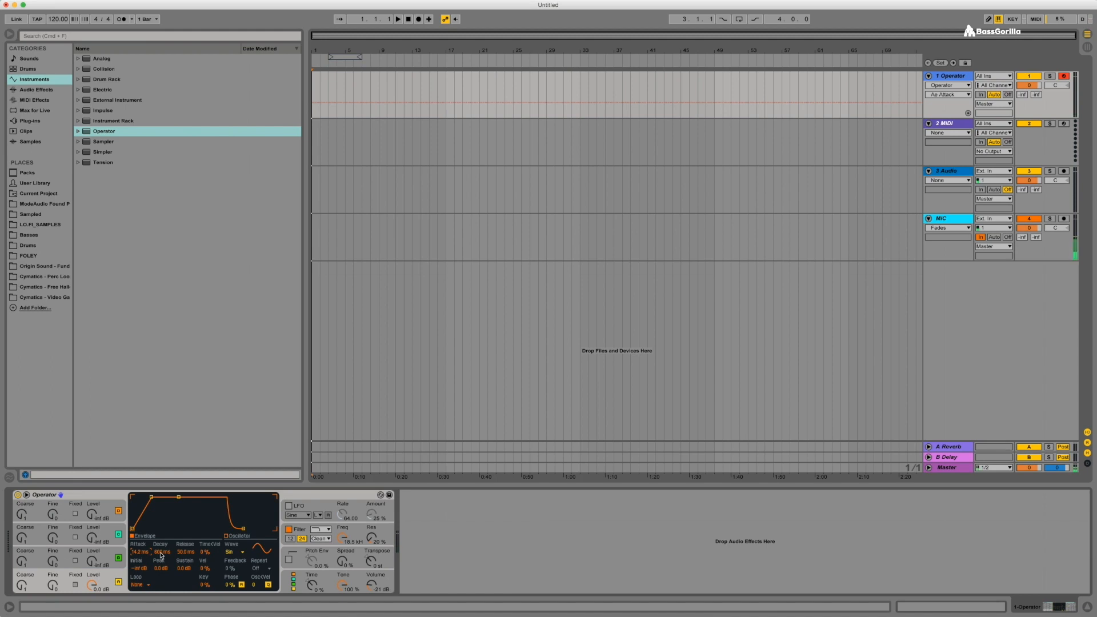
left_click(155, 551)
scroll(154, 551, "down", 3)
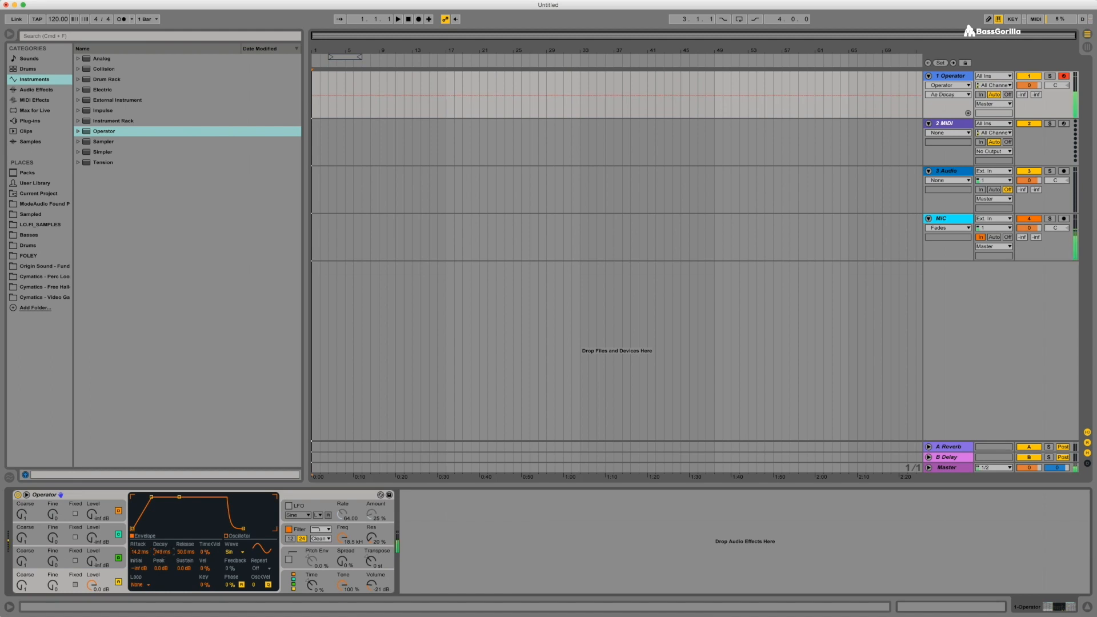
mouse_move(184, 552)
left_mouse_down()
mouse_move(184, 578)
mouse_move(185, 540)
left_mouse_up()
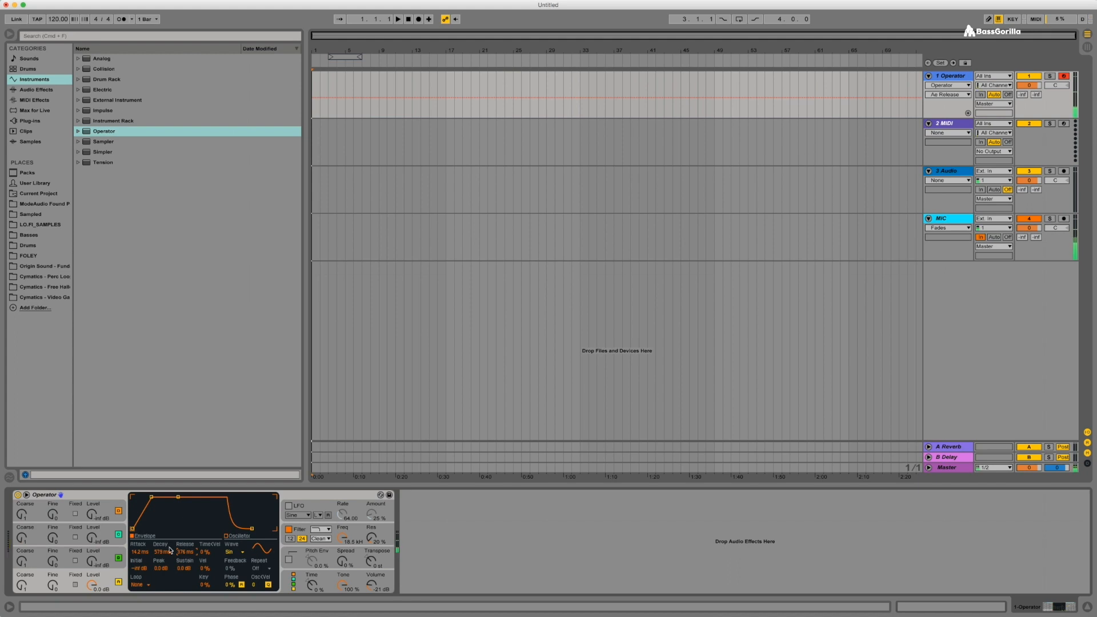
left_click_drag(182, 569, 181, 574)
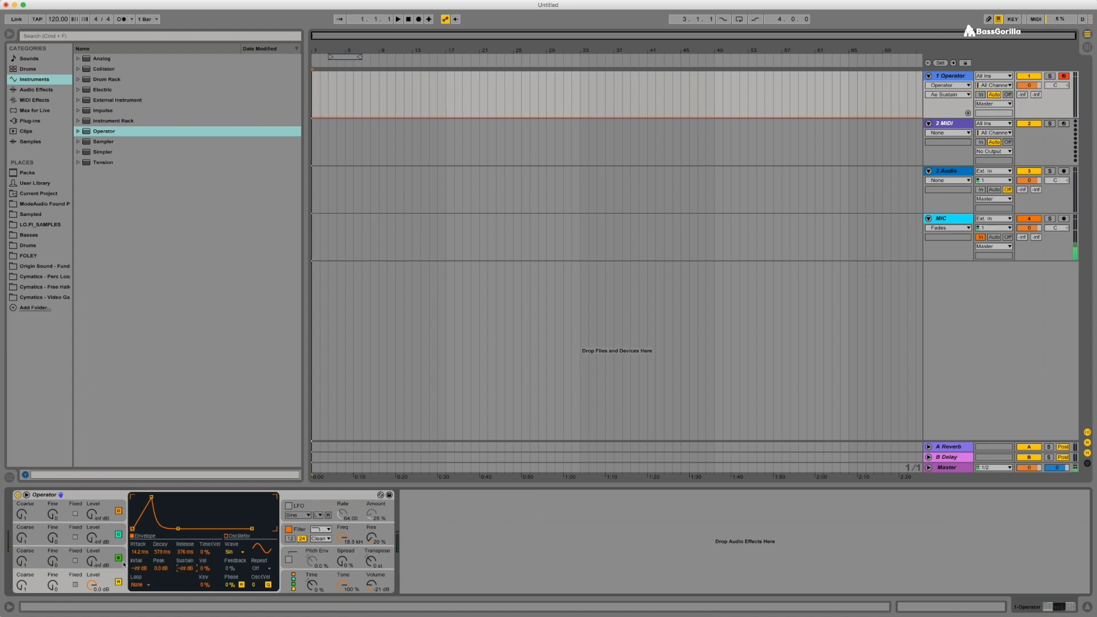
left_click_drag(184, 568, 184, 548)
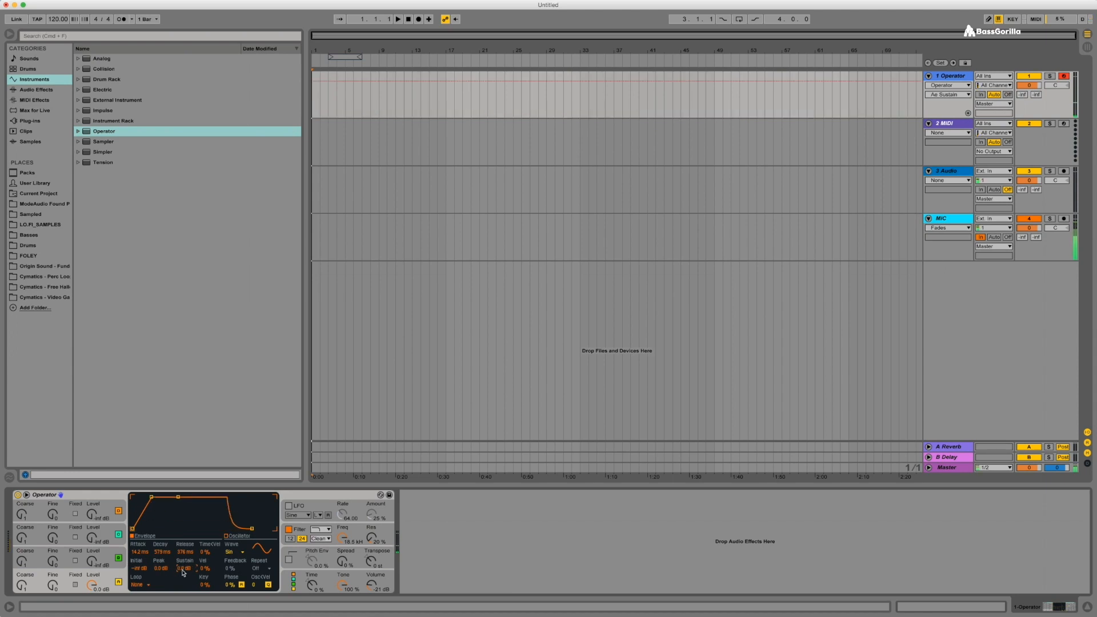
Step: Group Operator into an Instrument Rack and map oscillator A's envelope sustain to Macro 1, trying out the macro
left_click(91, 494)
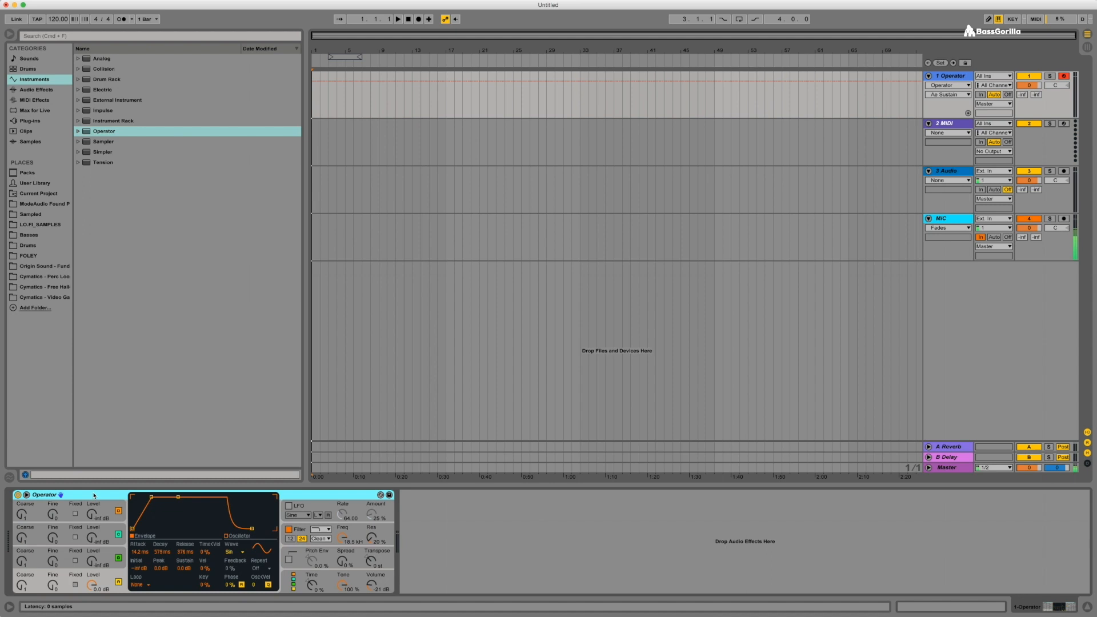
key("super+g")
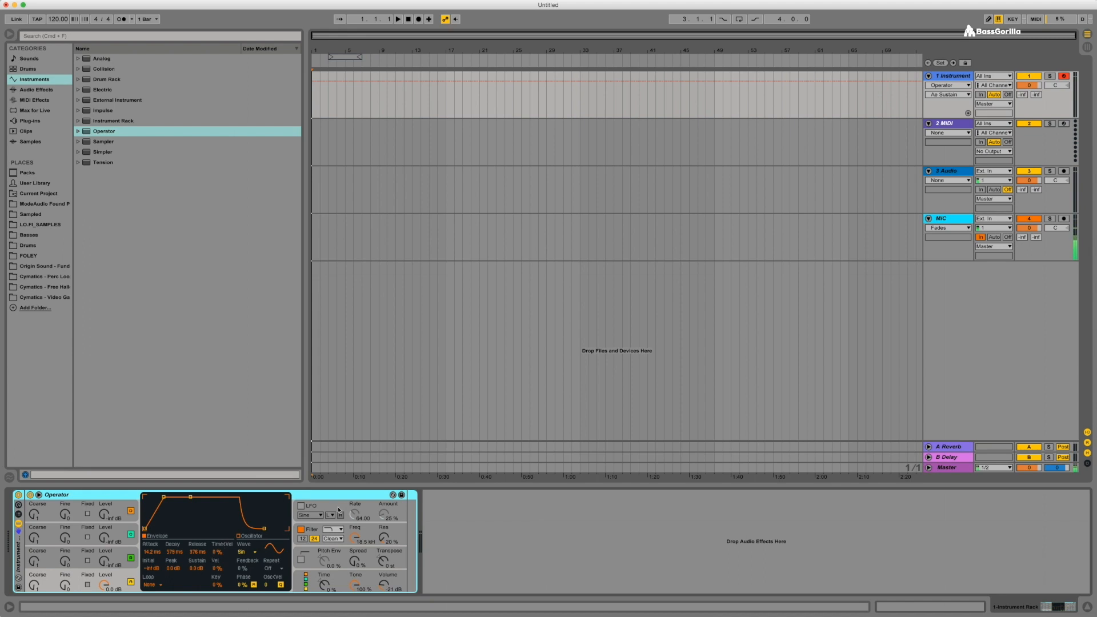
right_click(196, 567)
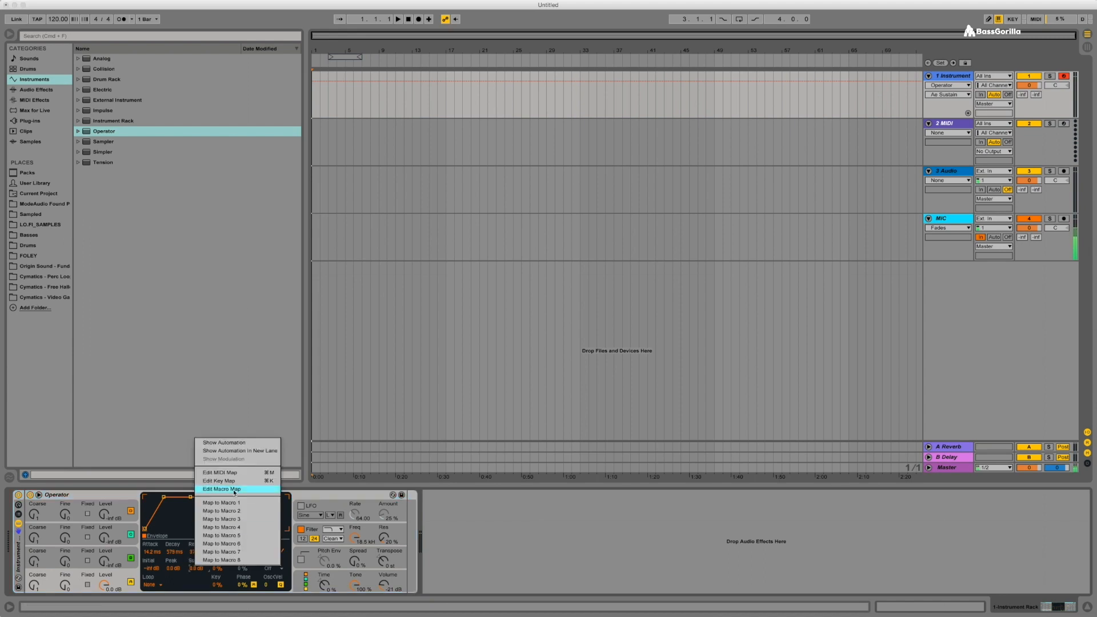
left_click(232, 505)
left_click(36, 530)
left_click_drag(36, 534, 35, 512)
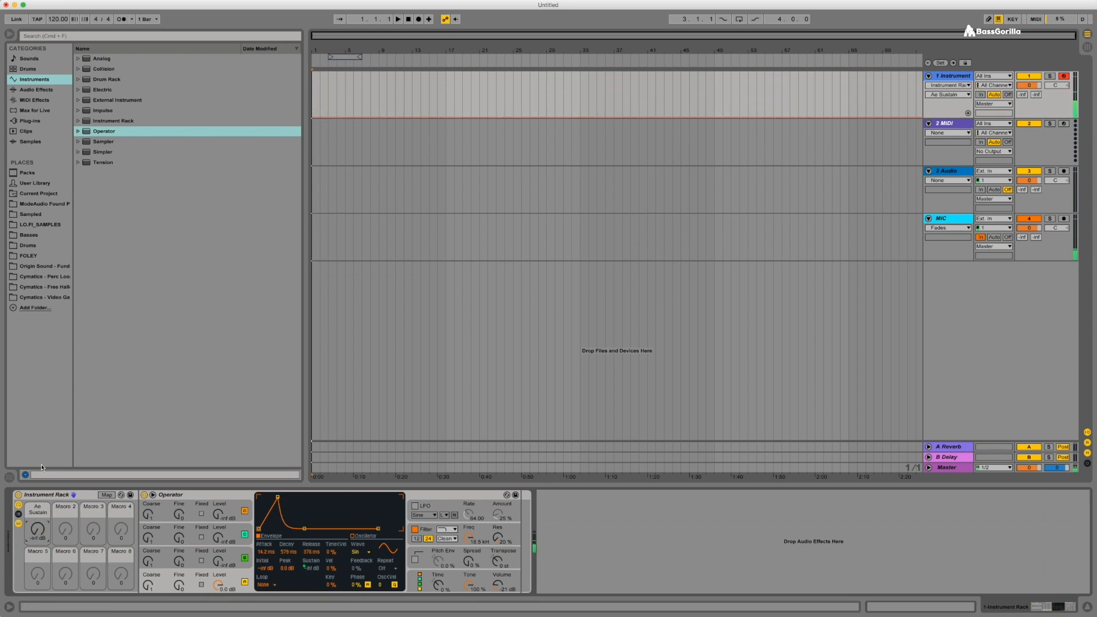
Step: Rename the sustain macro to SUSTAIN and colour it orange-red
type("SUSTAIN")
key("Return")
right_click(35, 511)
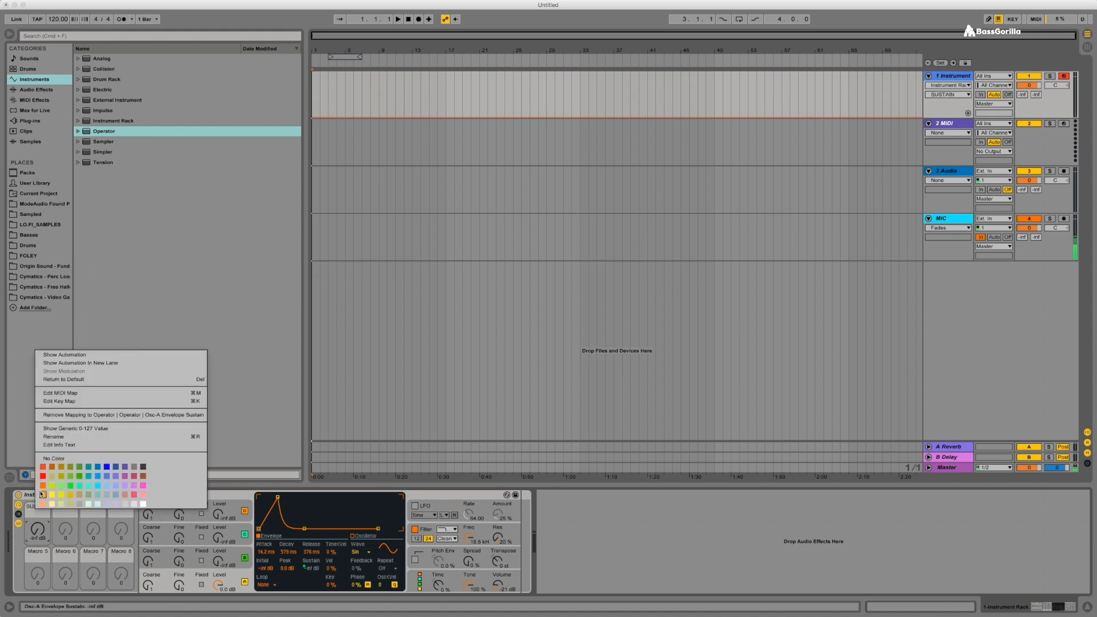
left_click(45, 473)
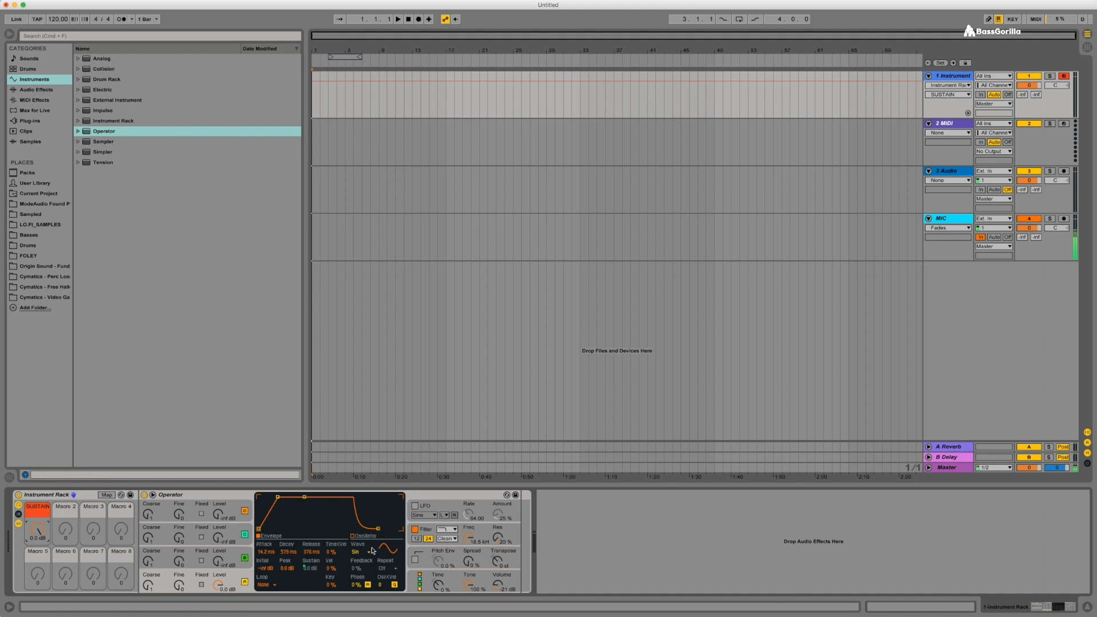
Step: Try different coarse and level amounts on oscillator B, leaving its level at -23 dB
left_click(250, 550)
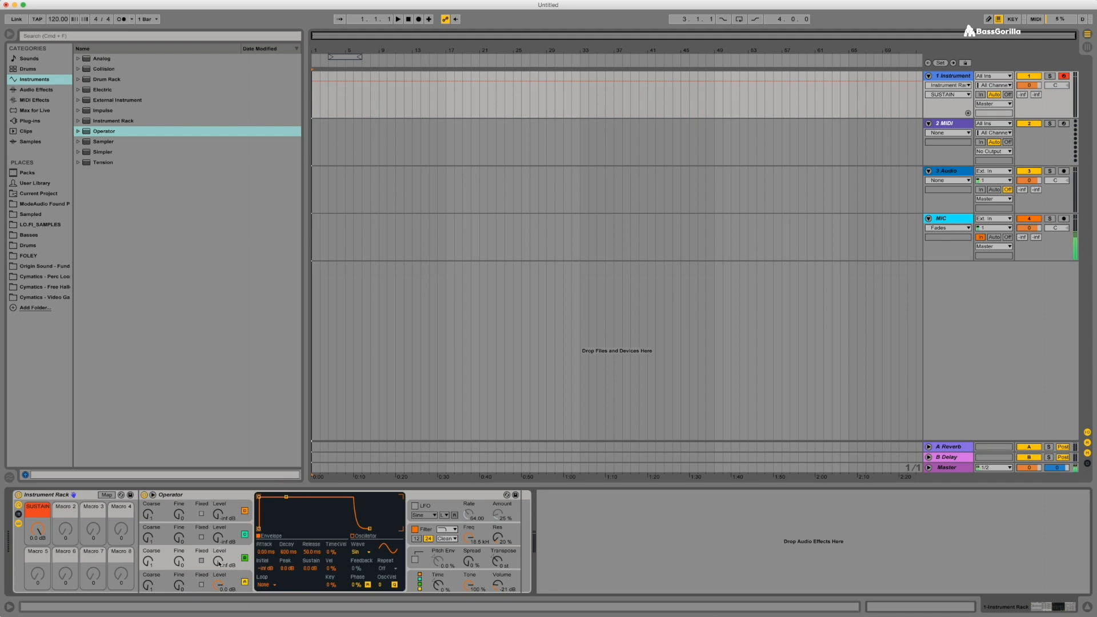
left_click_drag(218, 563, 218, 548)
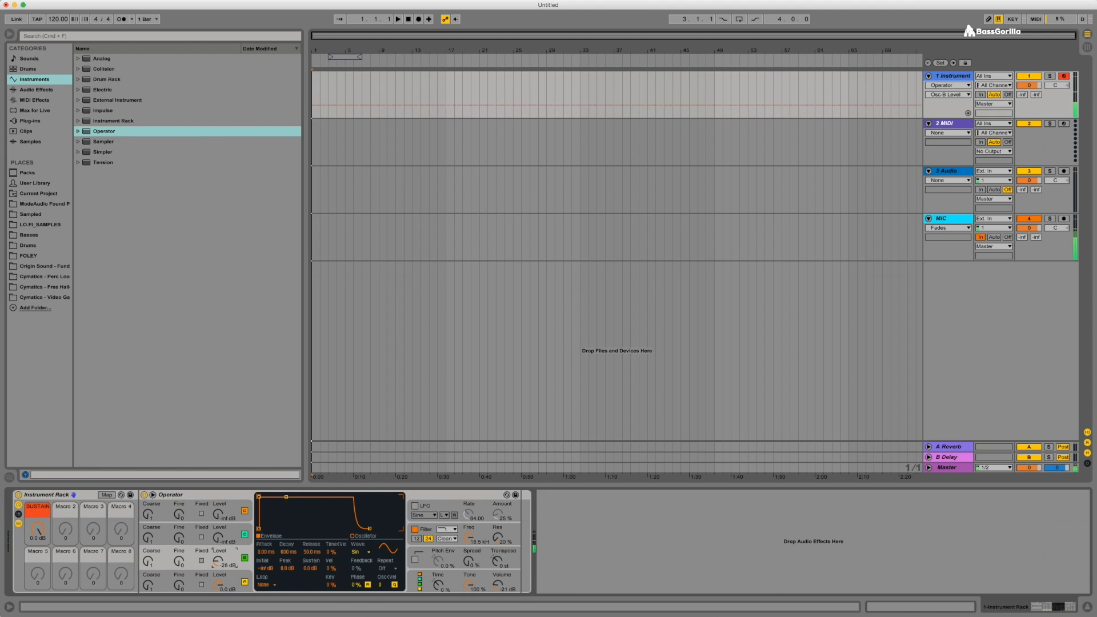
left_click_drag(219, 547, 218, 545)
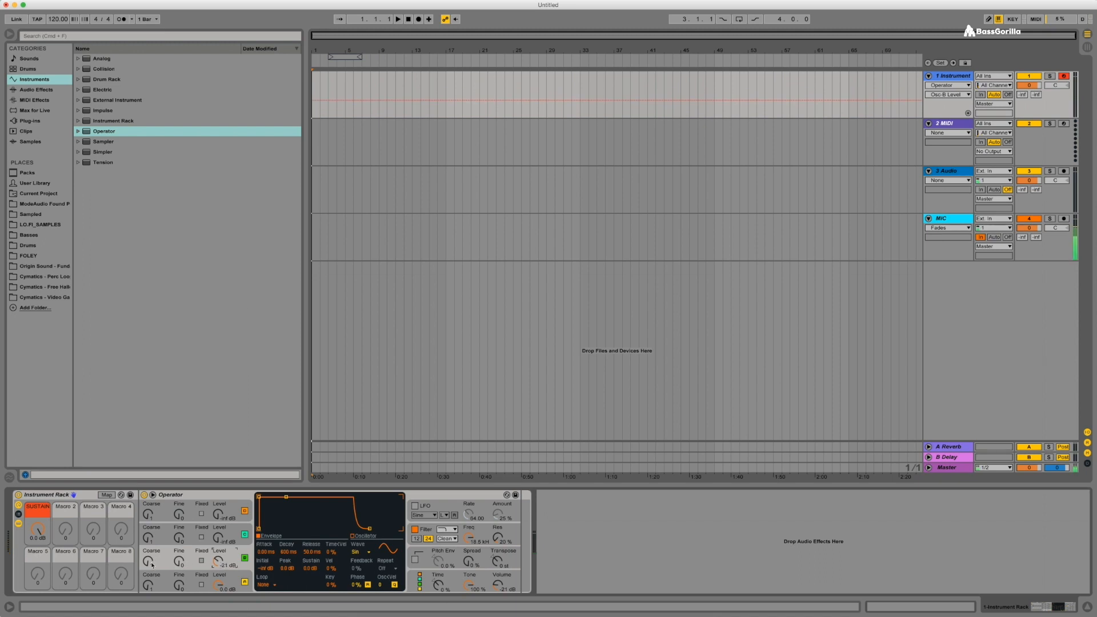
mouse_move(150, 567)
left_mouse_down()
mouse_move(150, 555)
mouse_move(151, 567)
left_mouse_up()
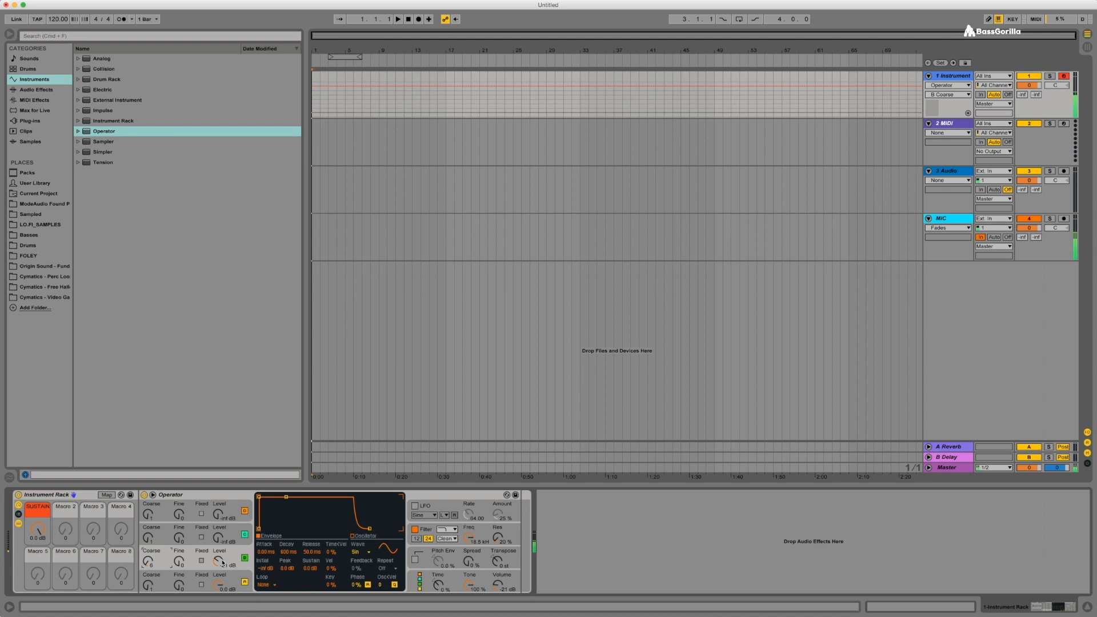
mouse_move(222, 563)
left_mouse_down()
mouse_move(223, 540)
mouse_move(218, 575)
left_mouse_up()
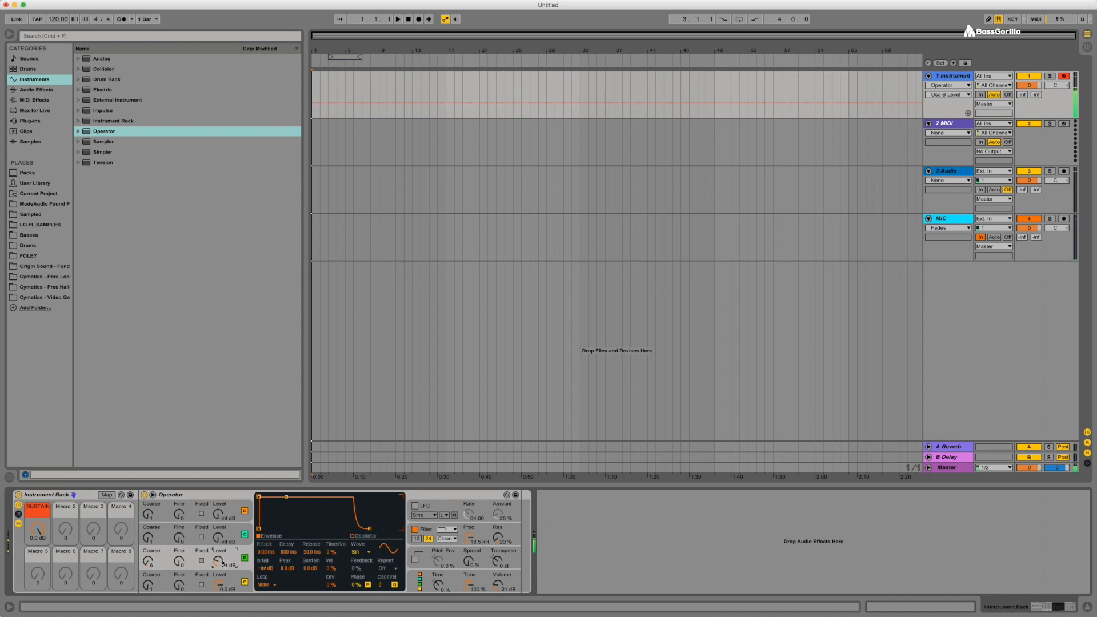
left_click_drag(219, 574, 218, 572)
Step: Map oscillator B's coarse frequency to Macro 2 of the rack
right_click(146, 560)
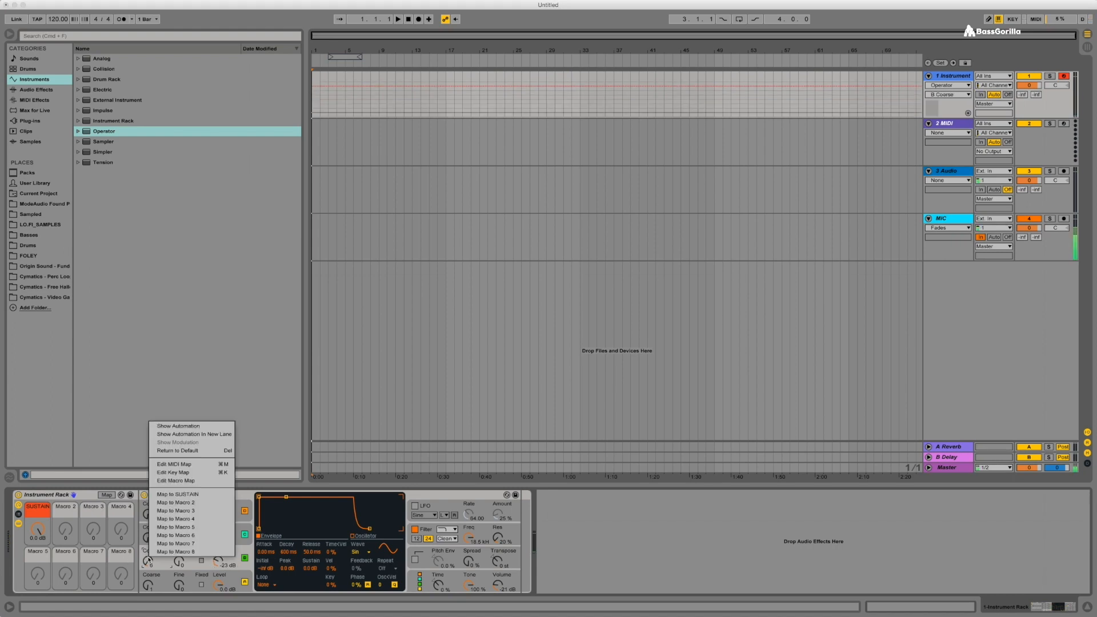
right_click(152, 565)
left_click(180, 509)
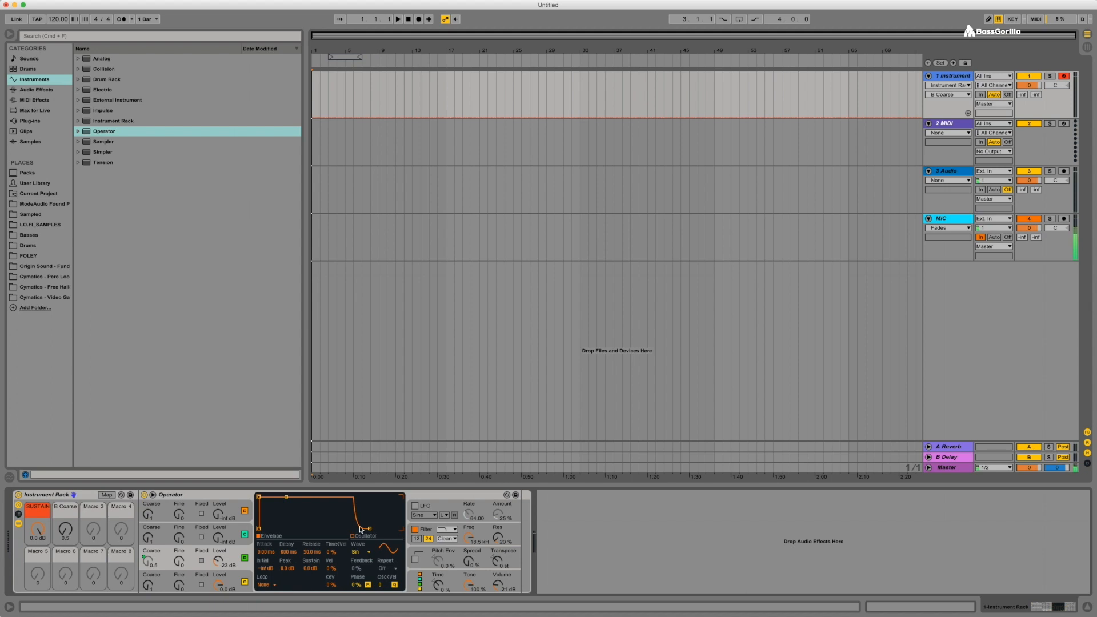
left_click(65, 529)
left_click(153, 502)
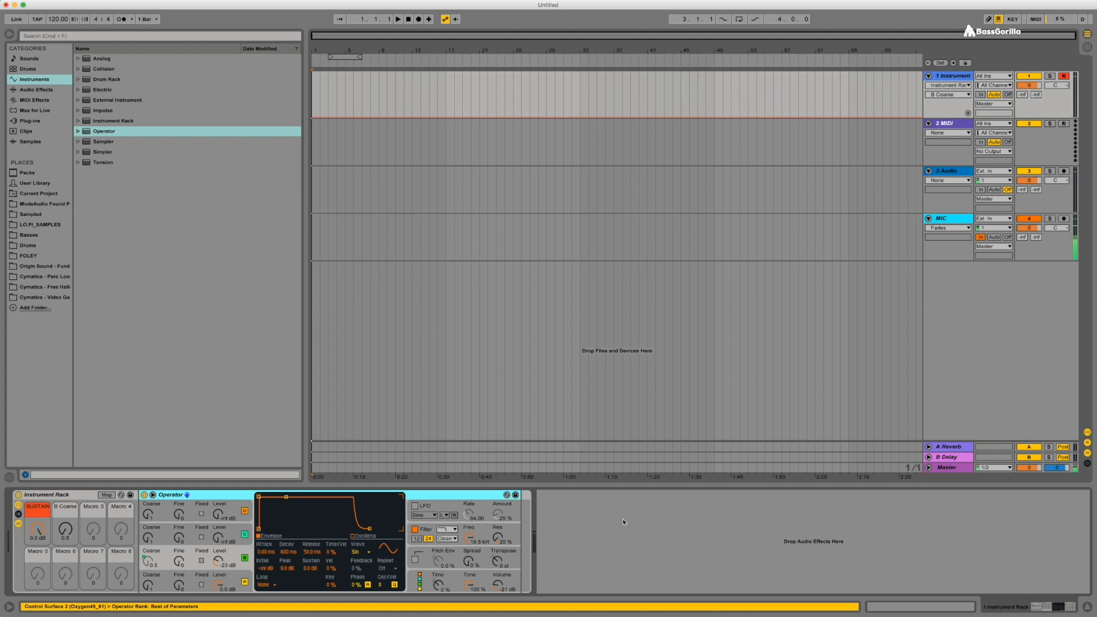
Step: Sweep the B Coarse macro through different coarse values, ending at 13
left_click_drag(62, 534, 62, 519)
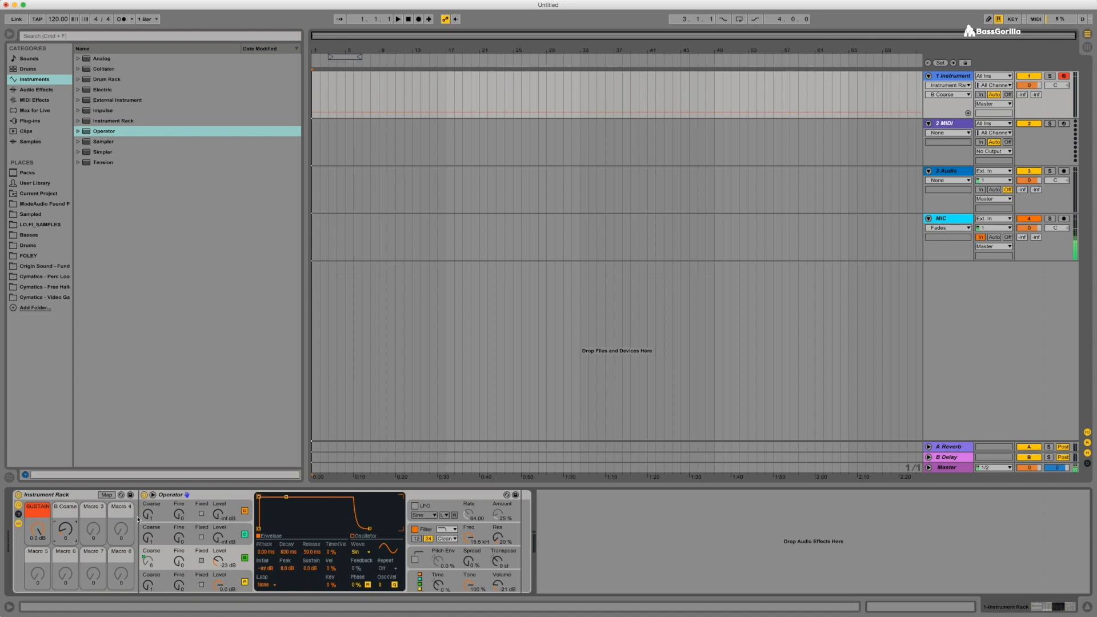
left_click(149, 563)
left_click_drag(68, 538, 68, 528)
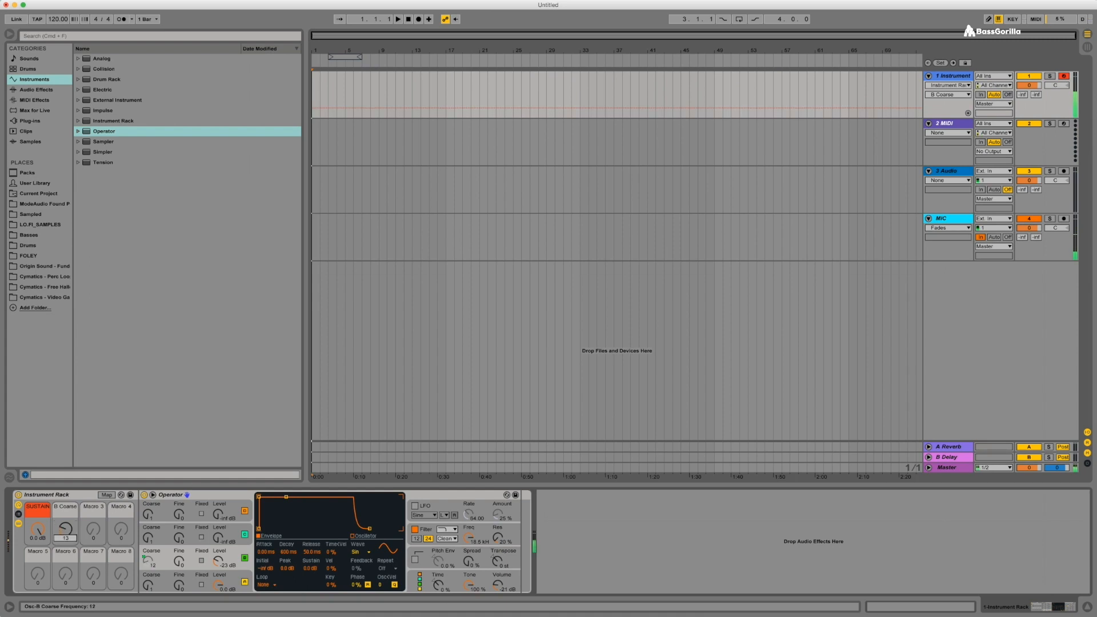
left_click_drag(68, 529, 68, 517)
left_click_drag(68, 517, 68, 526)
left_click(144, 558)
Step: Limit the B Coarse macro mapping to a maximum of 13 and leave macro mapping mode
right_click(143, 562)
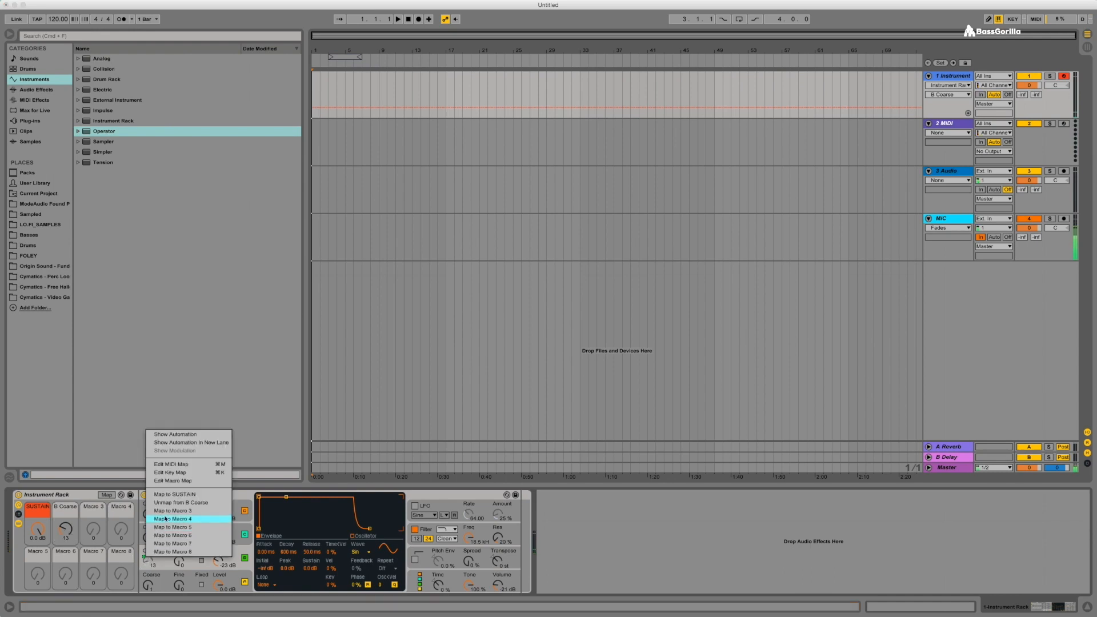
left_click(179, 484)
left_click_drag(357, 58, 357, 97)
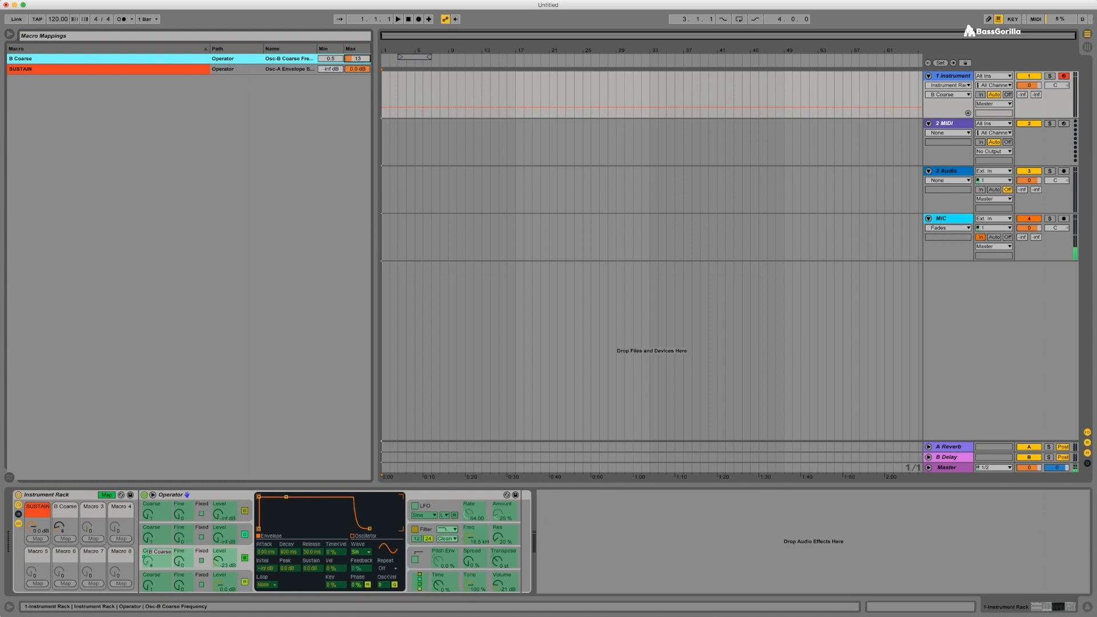
left_click(331, 59)
key("super+m")
key("super+m")
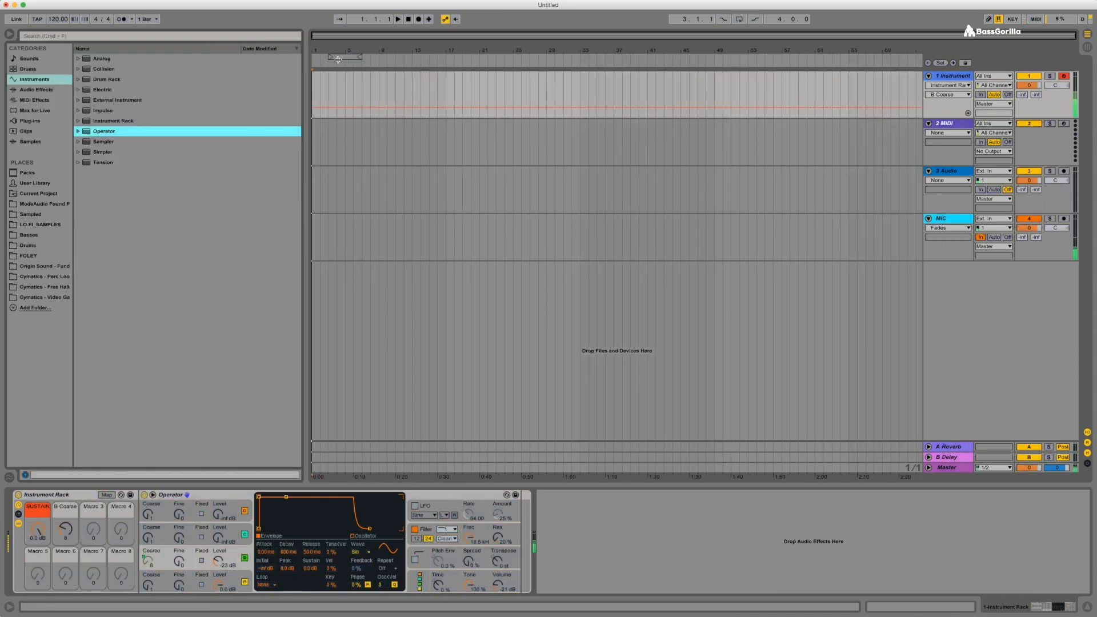
Step: Turn the B Coarse macro down to its minimum and show oscillator C's settings in Operator
left_click_drag(67, 535, 67, 565)
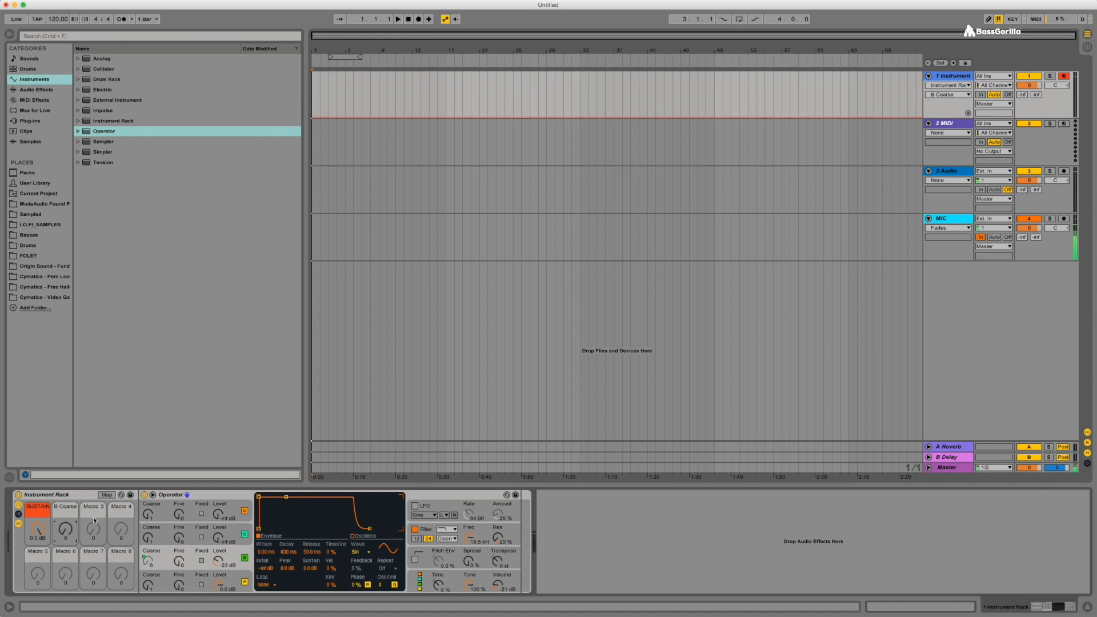
left_click(234, 533)
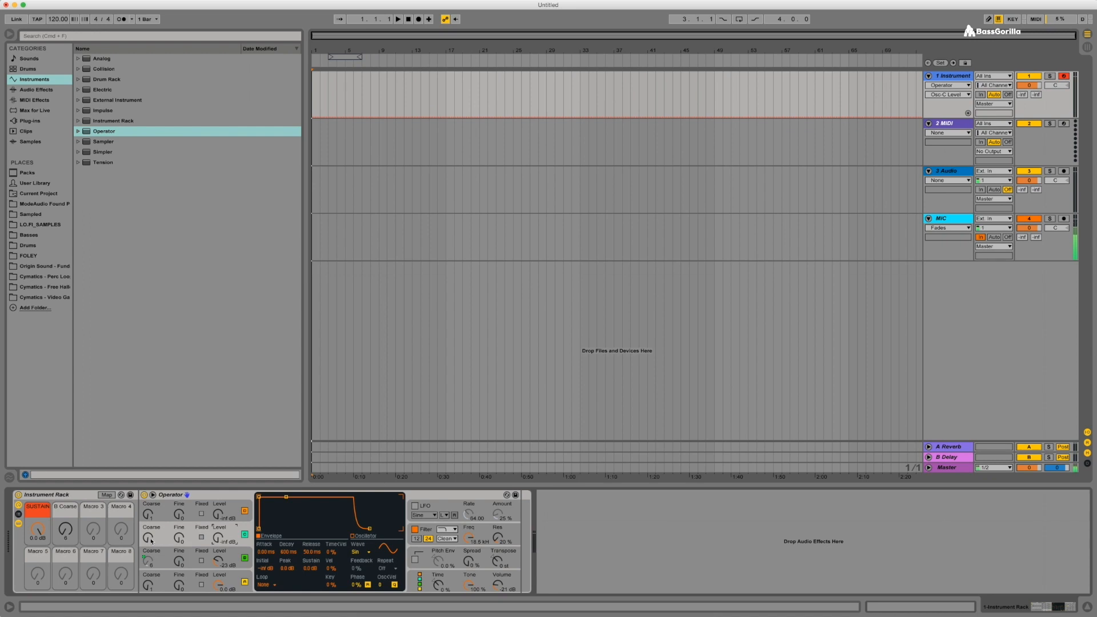
left_click(146, 566)
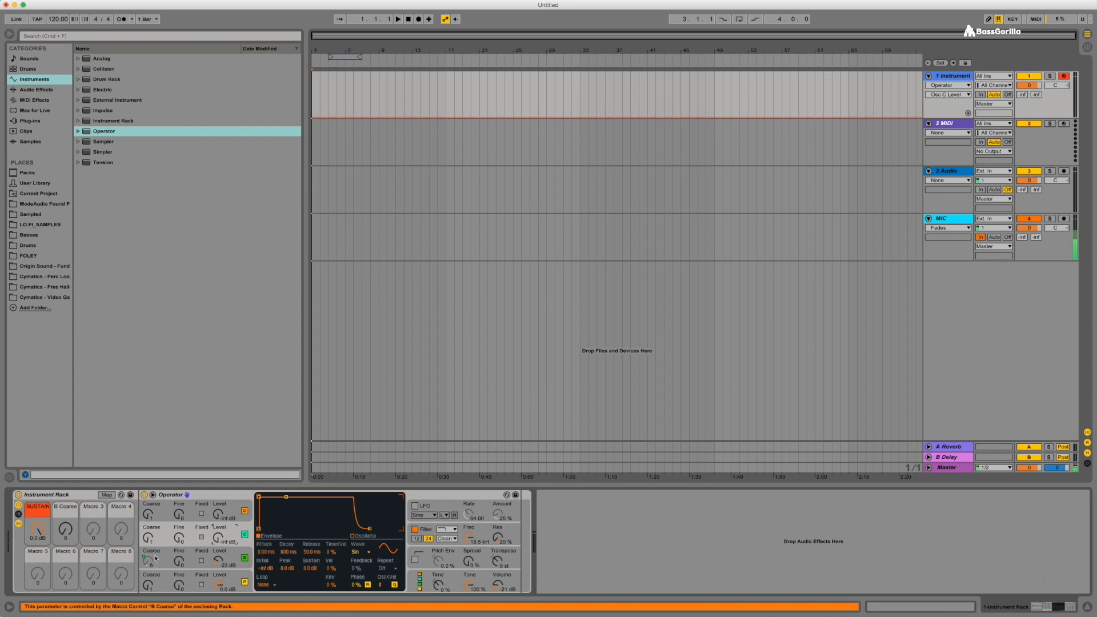
Step: Set oscillator C's coarse frequency to 10 and try different level amounts, leaving its level at about -15 dB
left_click_drag(215, 540, 215, 516)
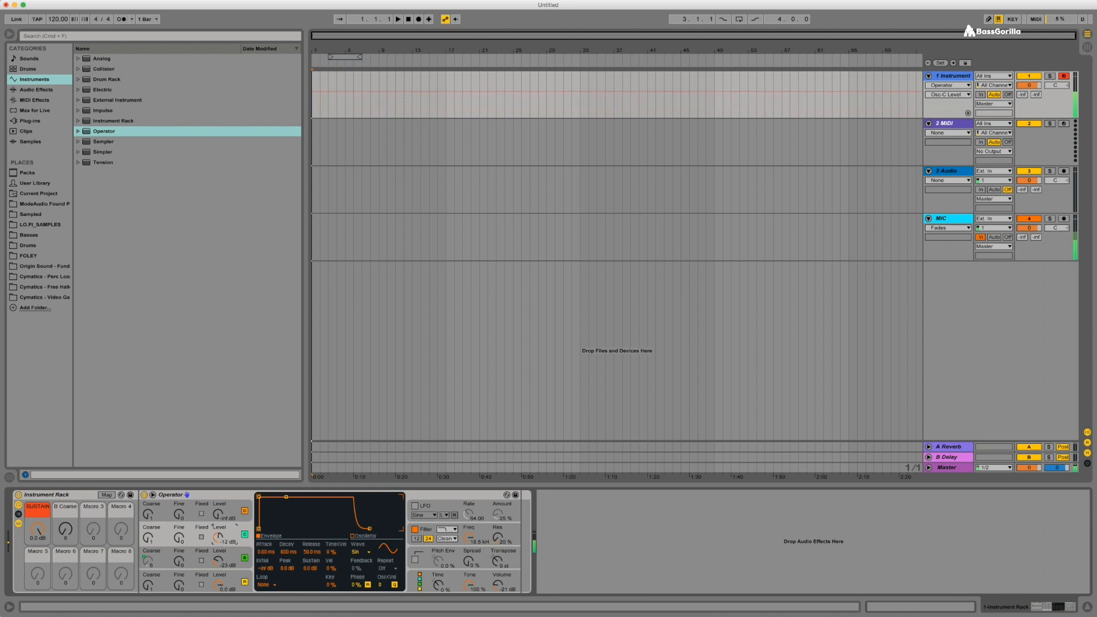
left_click_drag(148, 537, 148, 520)
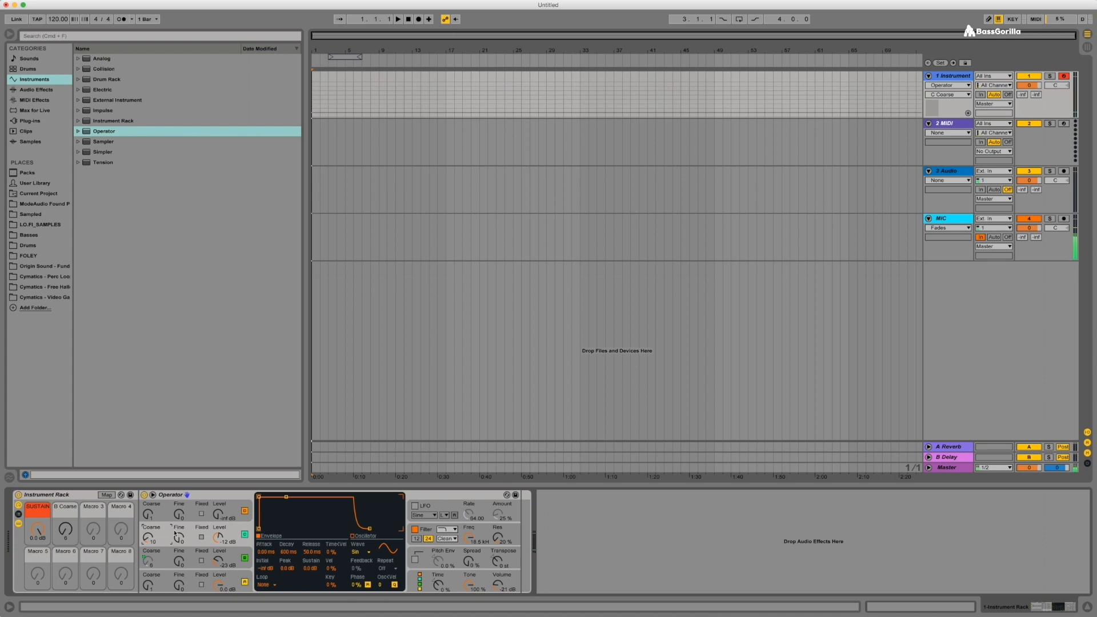
left_click(218, 537)
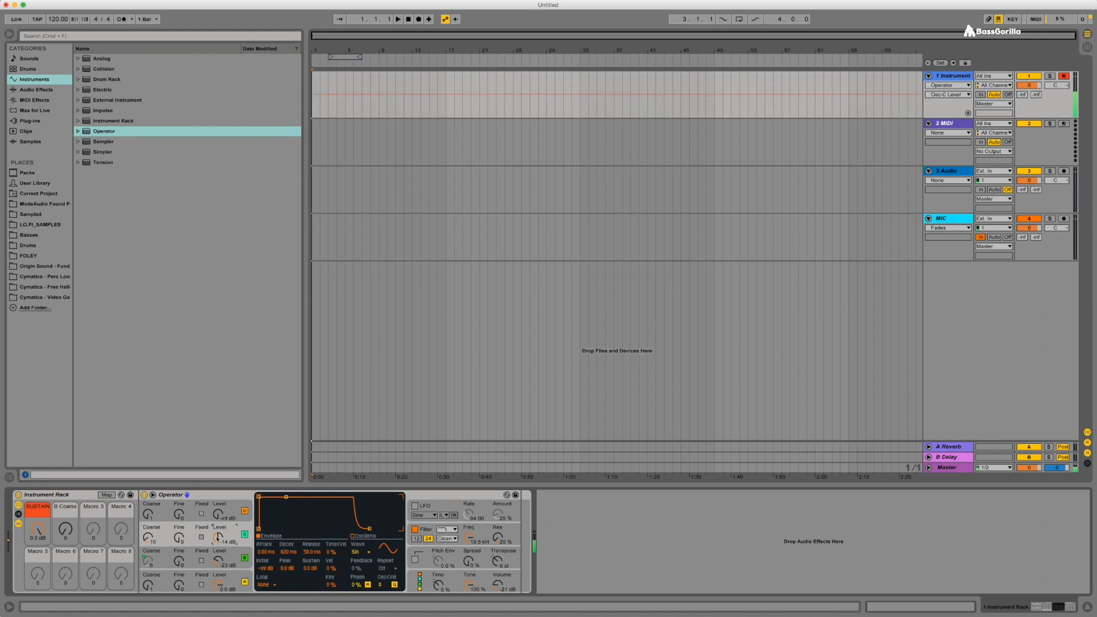
left_click_drag(218, 537, 218, 565)
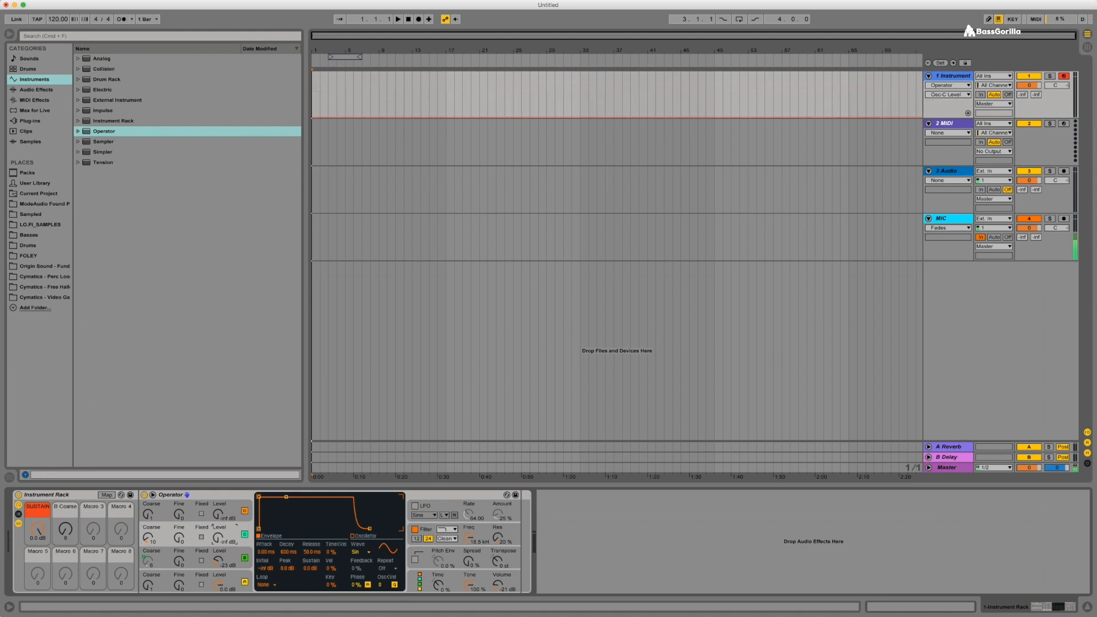
left_click_drag(218, 538, 218, 509)
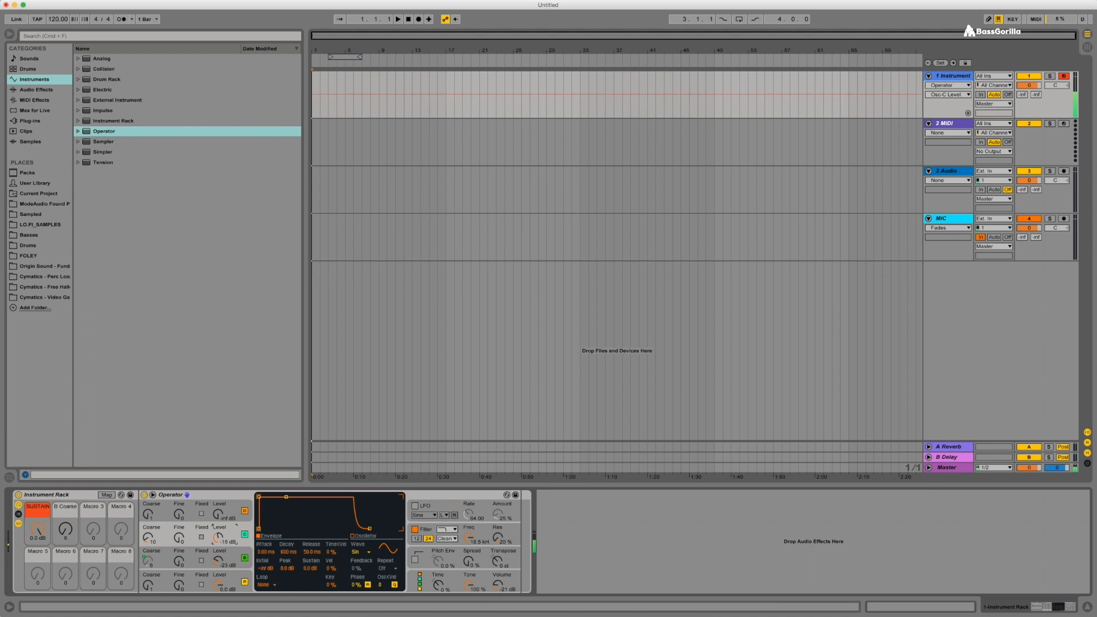
Step: Map oscillator C's level to Macro 3 of the rack and sweep the macro down to about -53 dB
right_click(217, 538)
left_click(263, 490)
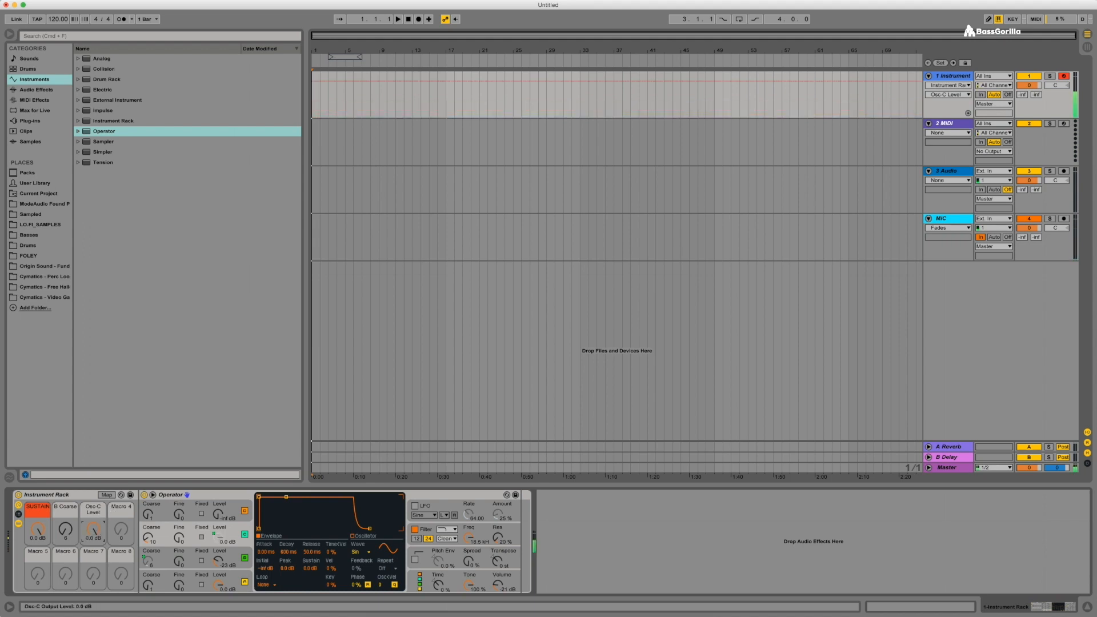
left_click_drag(97, 529, 98, 517)
Step: Limit the Osc-C Level macro mapping to a maximum of about -14 dB, leave macro mapping mode and turn the macro fully up
right_click(217, 537)
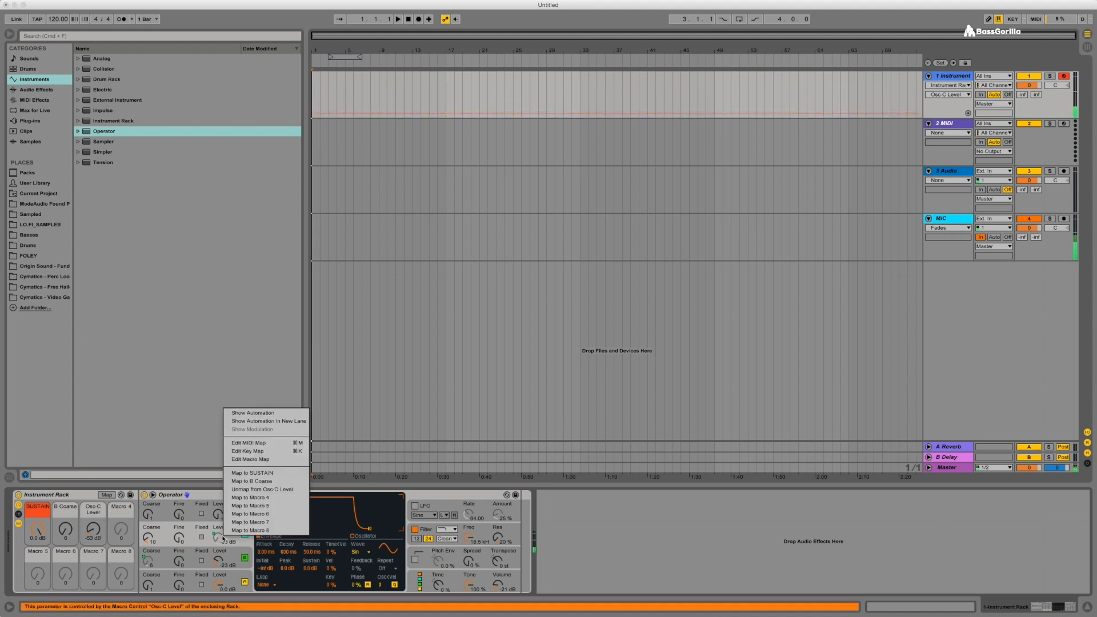
left_click(268, 471)
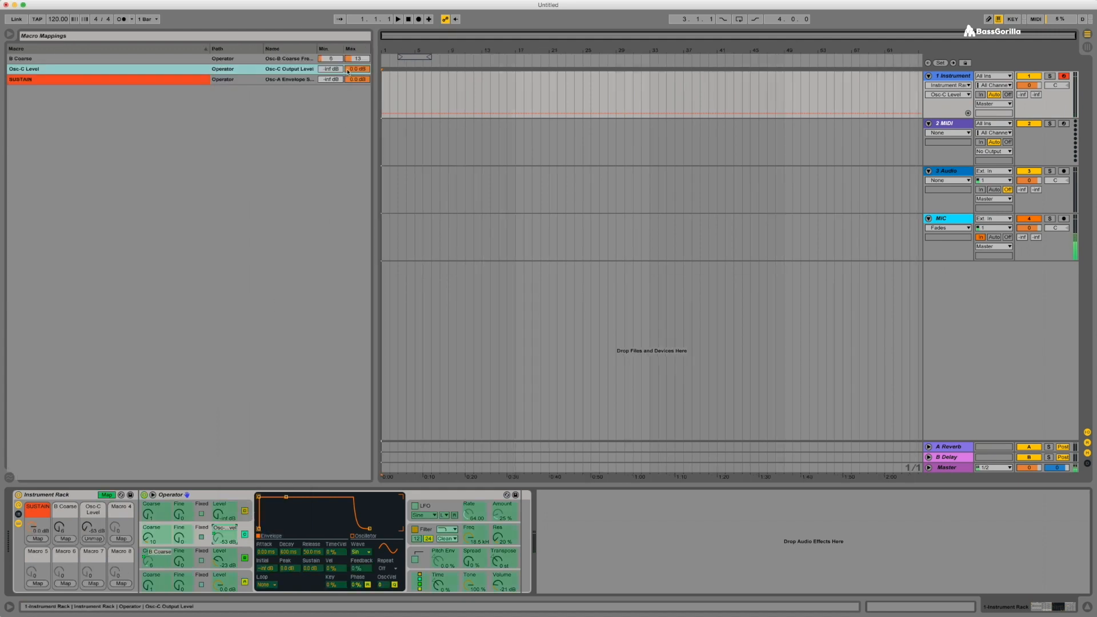
left_click_drag(355, 71, 354, 88)
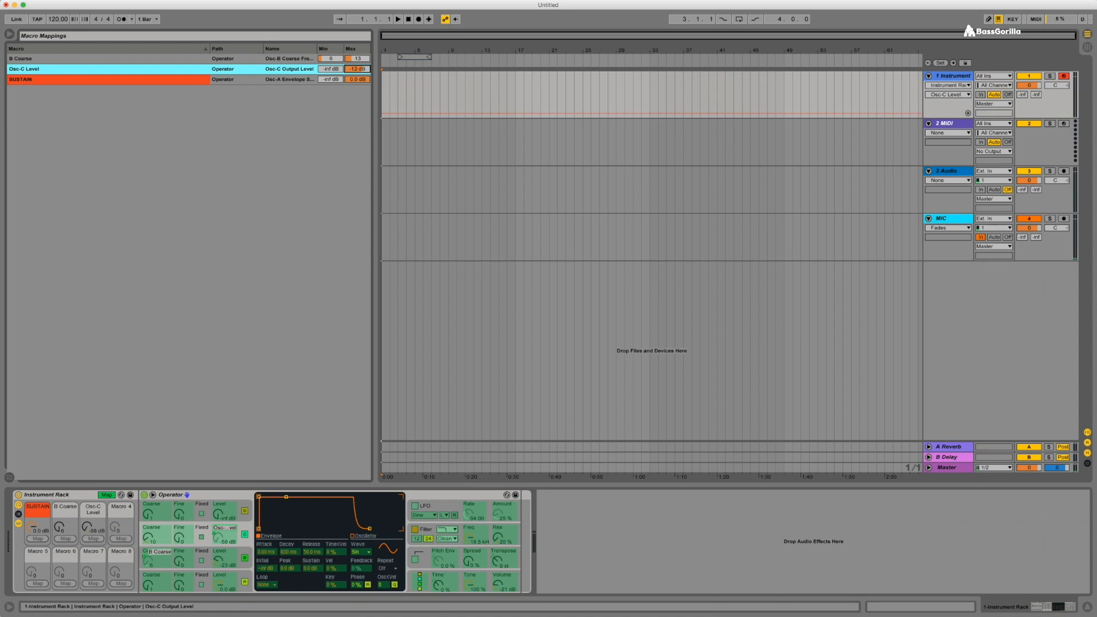
left_click(107, 495)
mouse_move(93, 529)
left_mouse_down()
mouse_move(94, 540)
mouse_move(95, 529)
left_mouse_up()
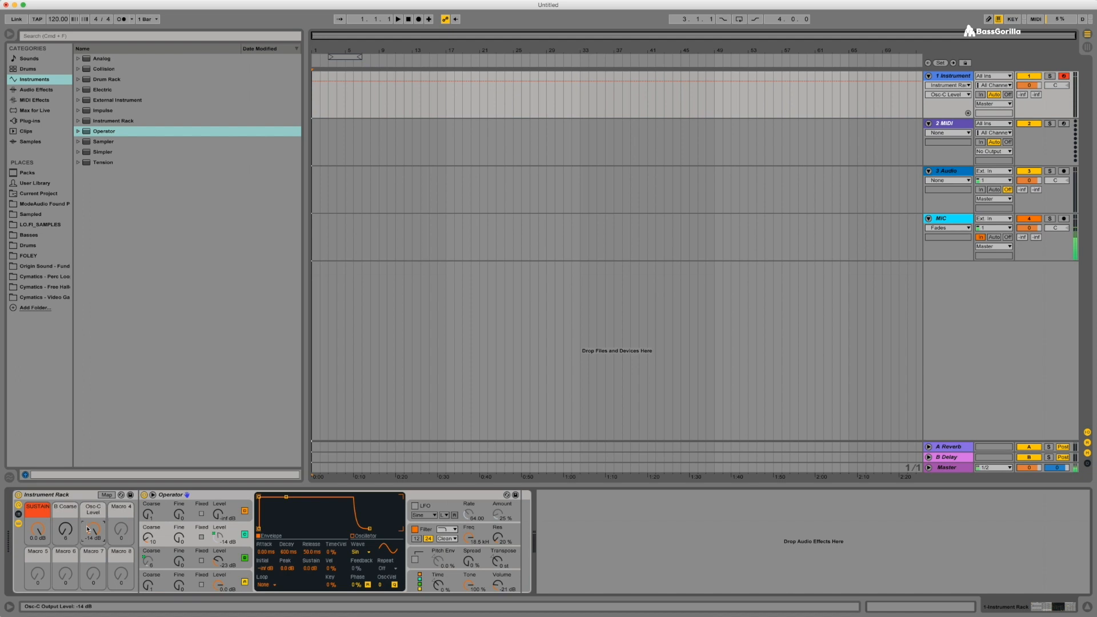
right_click(220, 536)
left_click(251, 488)
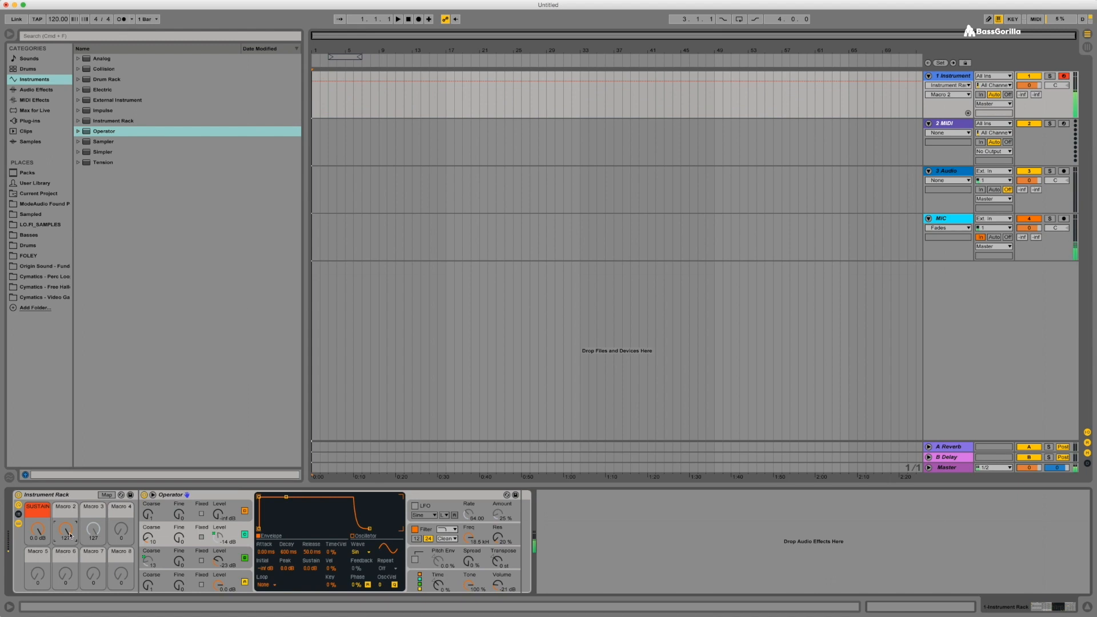
left_click_drag(65, 529, 65, 579)
key("super+z")
key("super+z")
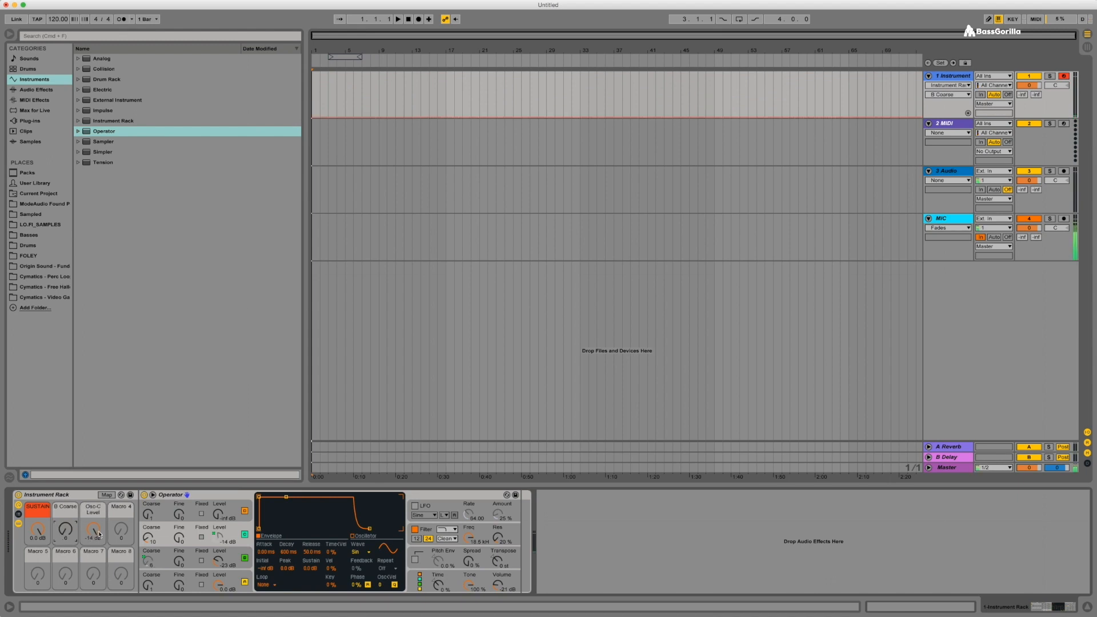
Step: Lower the Osc-C Level macro to -22 dB
left_click(95, 532)
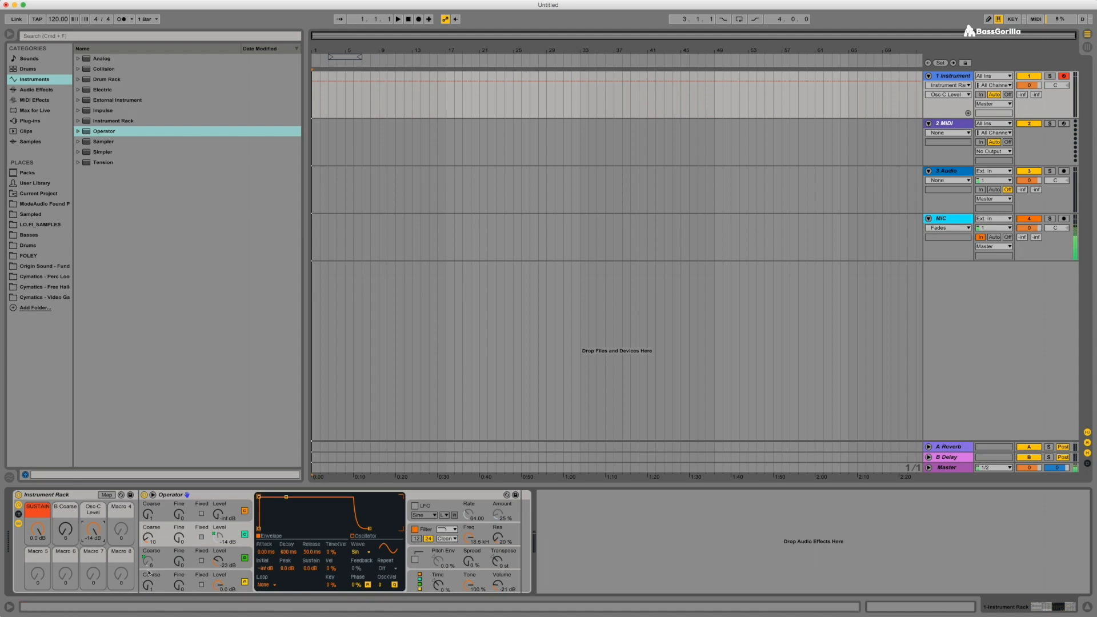
left_click_drag(108, 528, 108, 545)
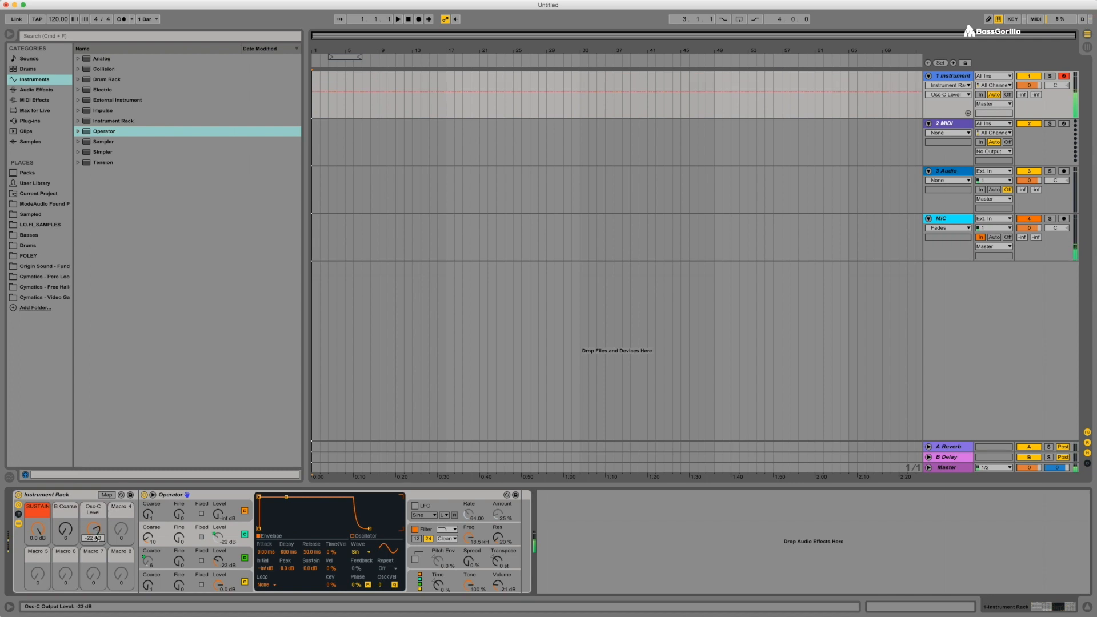
Step: Enable Operator's pitch envelope with an amount of 100 % and try a longer attack, returning the attack to 0.00 ms
left_click(414, 559)
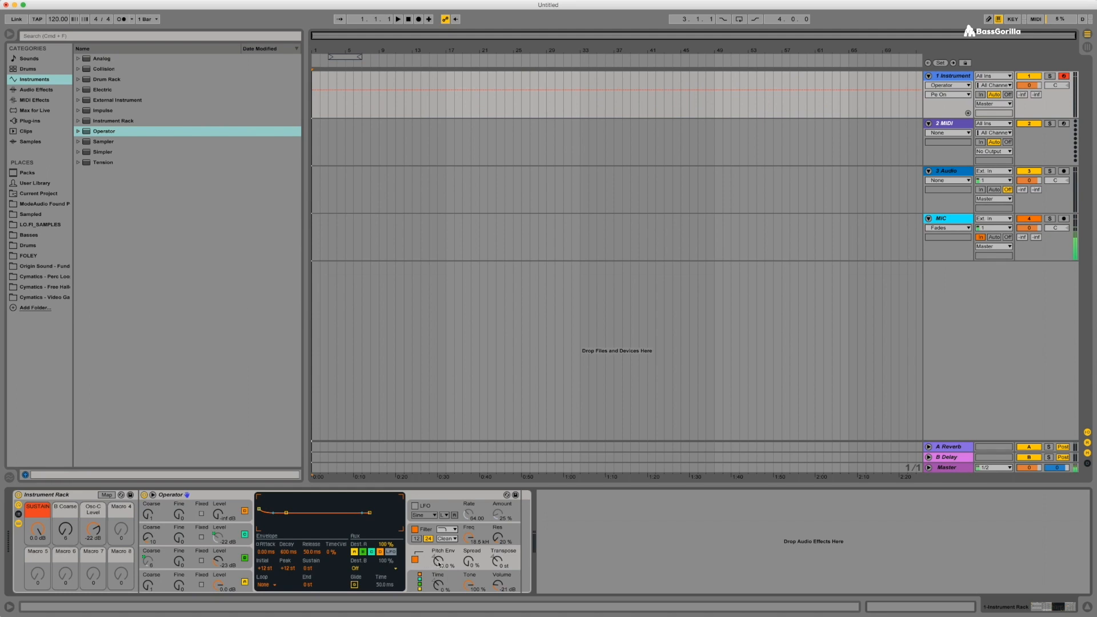
left_click_drag(438, 564, 438, 563)
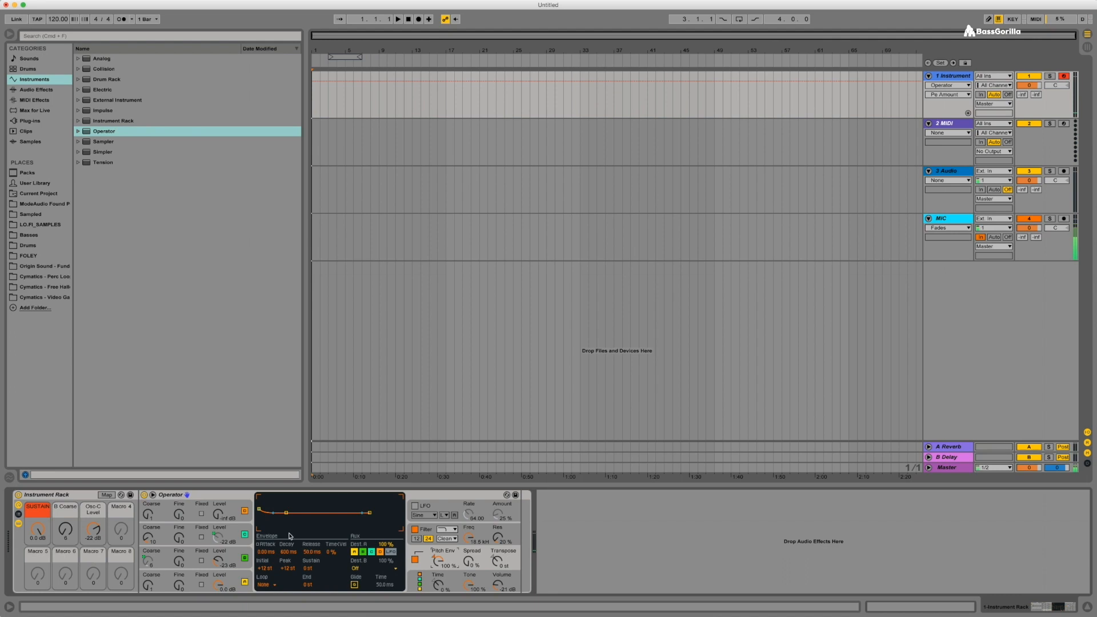
left_click_drag(265, 552, 265, 527)
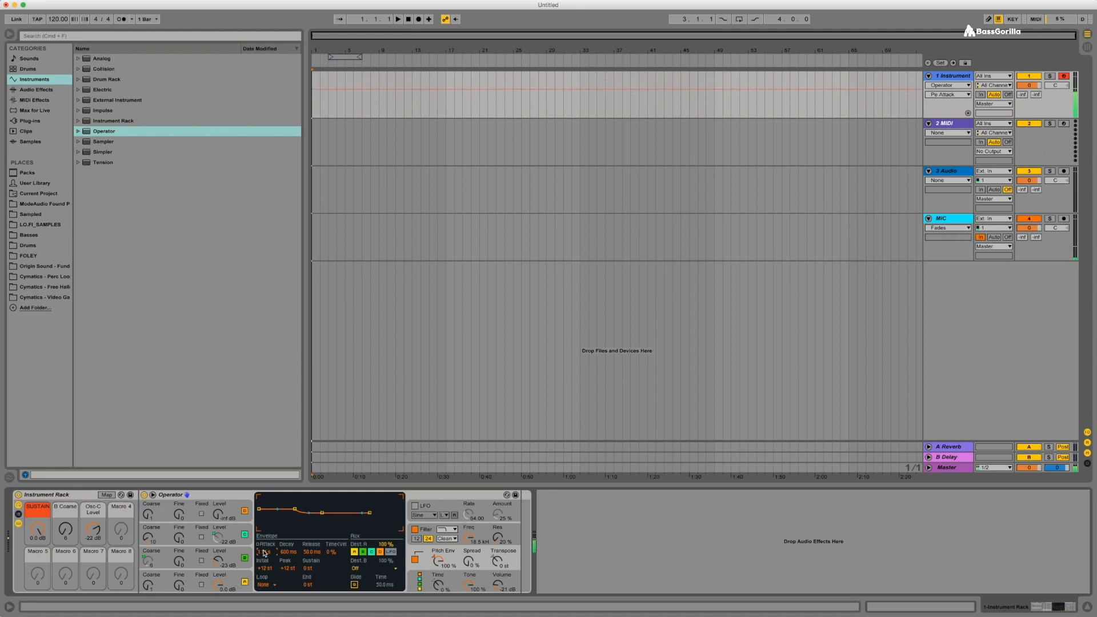
left_click_drag(264, 553, 265, 576)
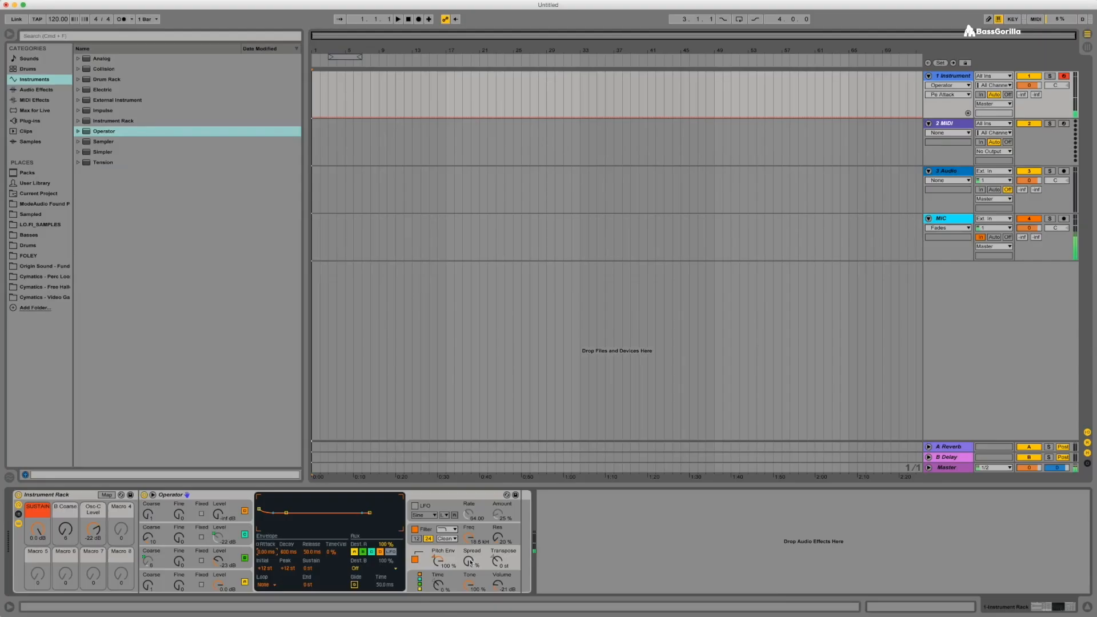
Step: Set Operator's spread to about 30 % and sweep the SUSTAIN macro down to -inf dB
left_click_drag(468, 561, 471, 571)
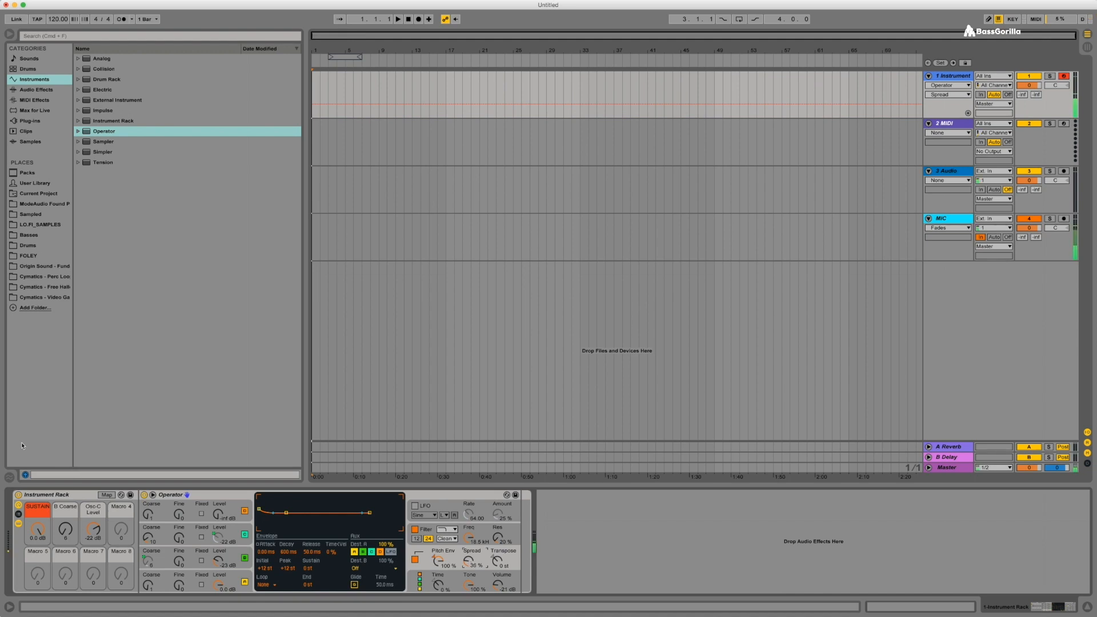
left_click(37, 528)
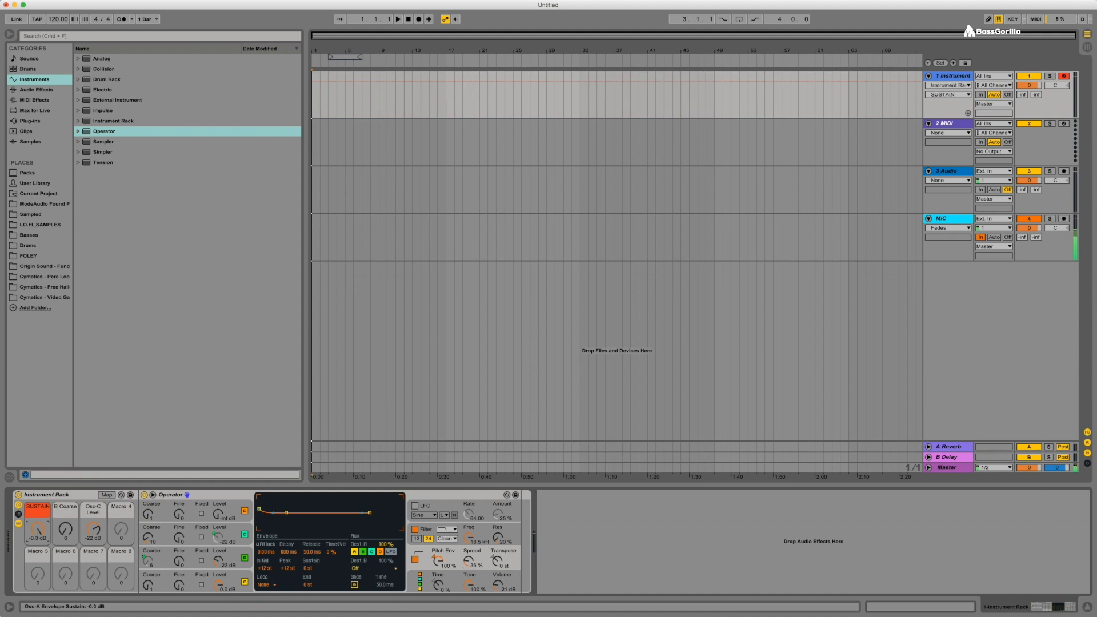
left_click_drag(37, 529, 37, 548)
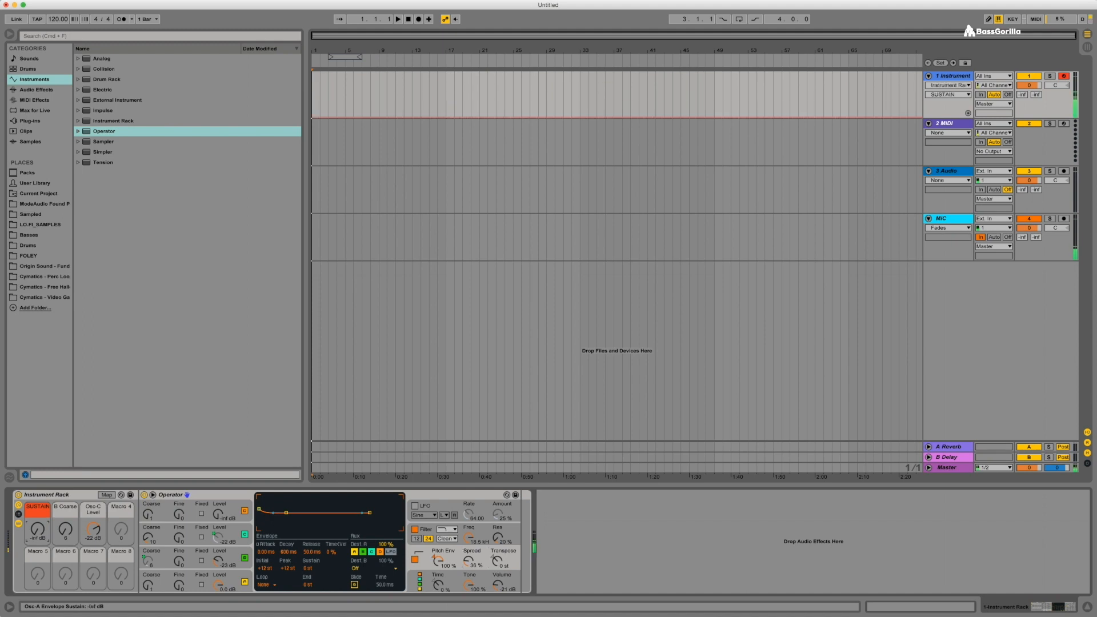
Step: Add the CamelPhat plug-in after the Instrument Rack and raise its Mech distortion to about 34 %
left_click(35, 121)
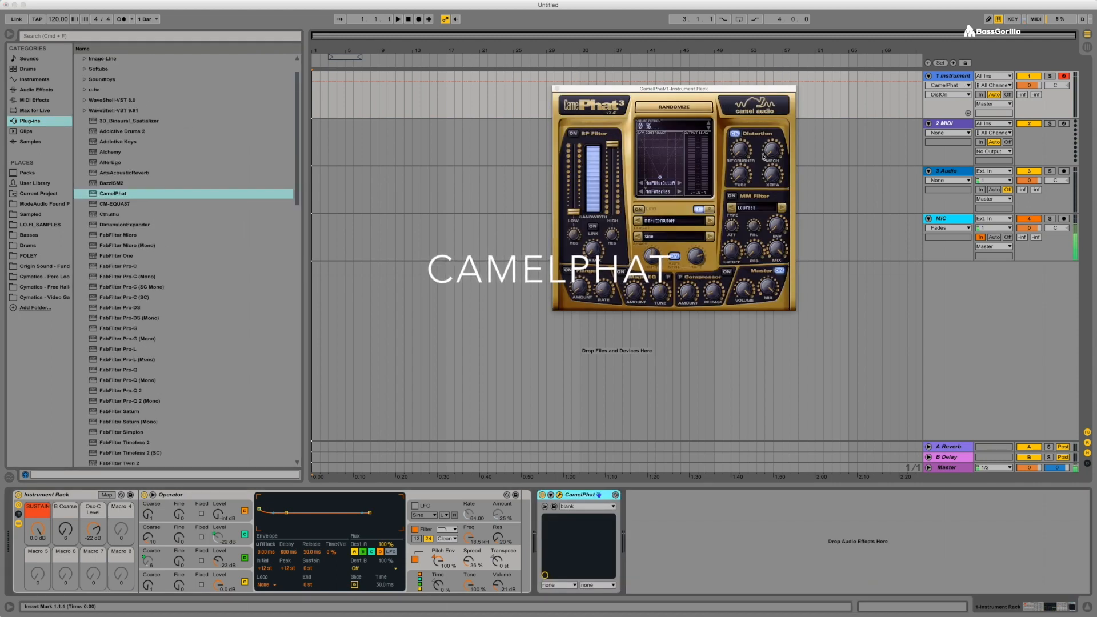
left_click(740, 173)
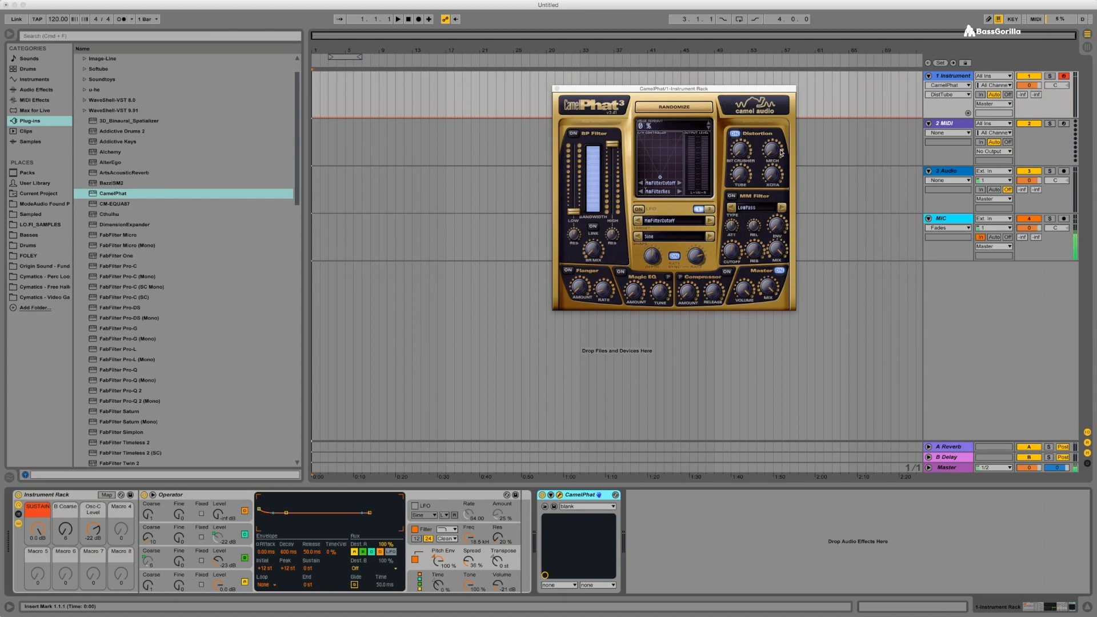
left_click_drag(777, 153, 774, 122)
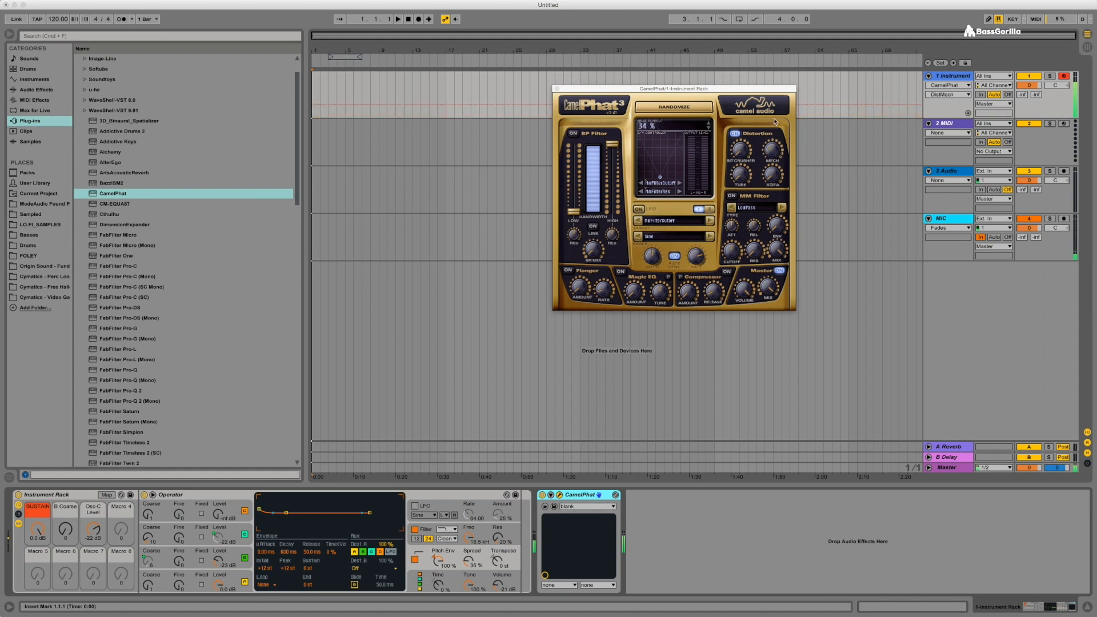
left_click_drag(775, 121, 772, 120)
Step: Raise CamelPhat's Tube distortion, lower its master volume and bring the Bit Crusher up to 79 %
left_click_drag(744, 173, 749, 126)
left_click(748, 288)
left_click_drag(749, 288, 748, 320)
left_click(739, 165)
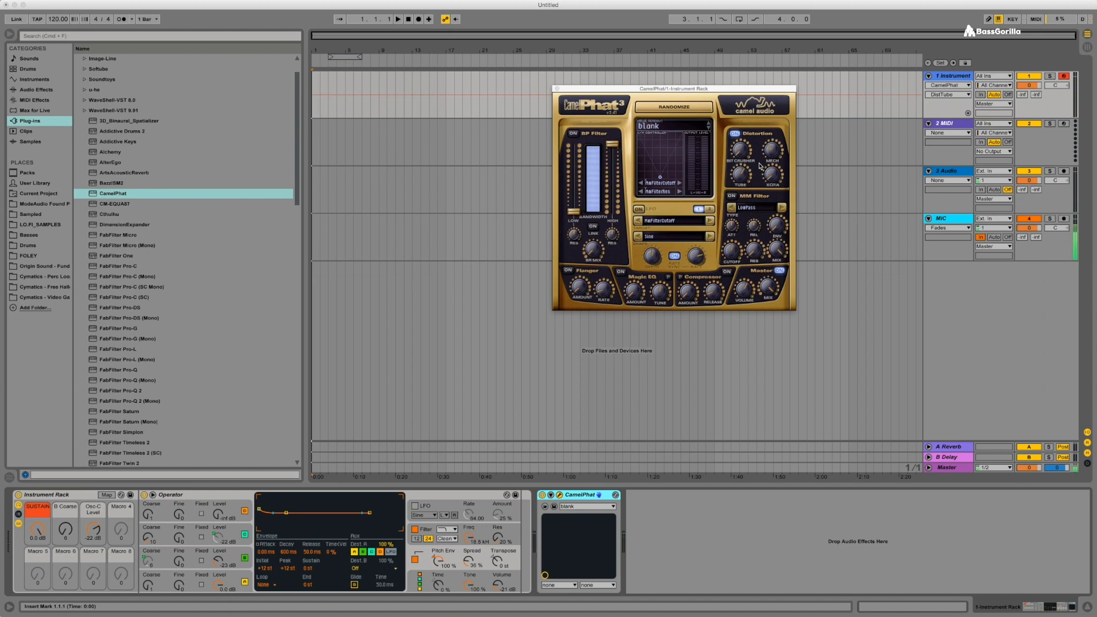
left_click_drag(745, 155, 741, 81)
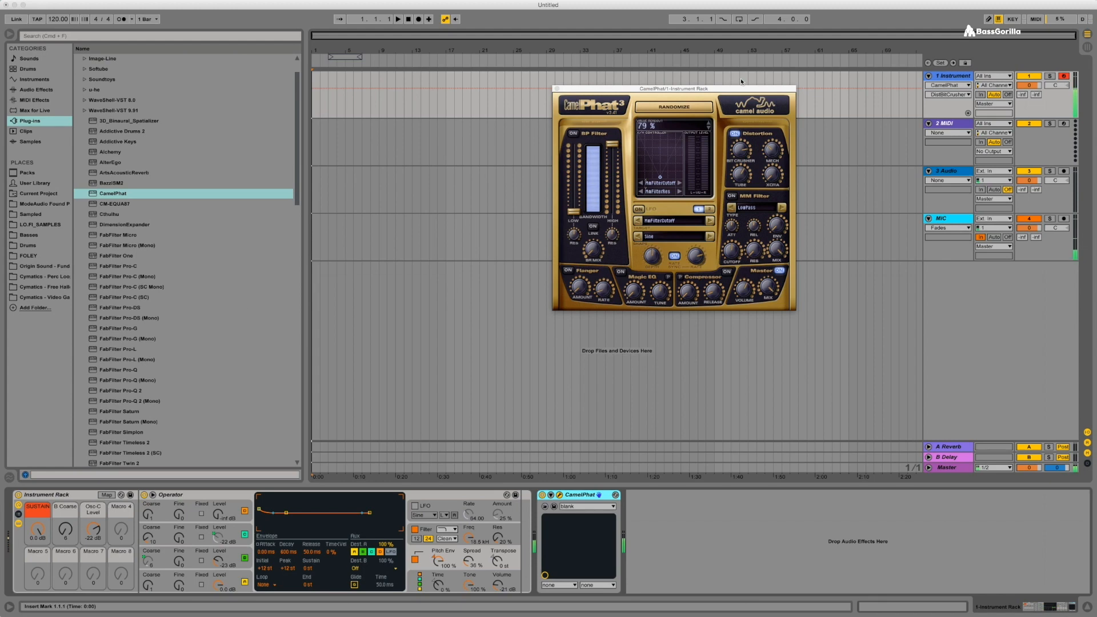
Step: Enable CamelPhat's compressor, raise its amount, set its release to about 1060 ms and close the plug-in window
mouse_move(728, 254)
left_click(727, 272)
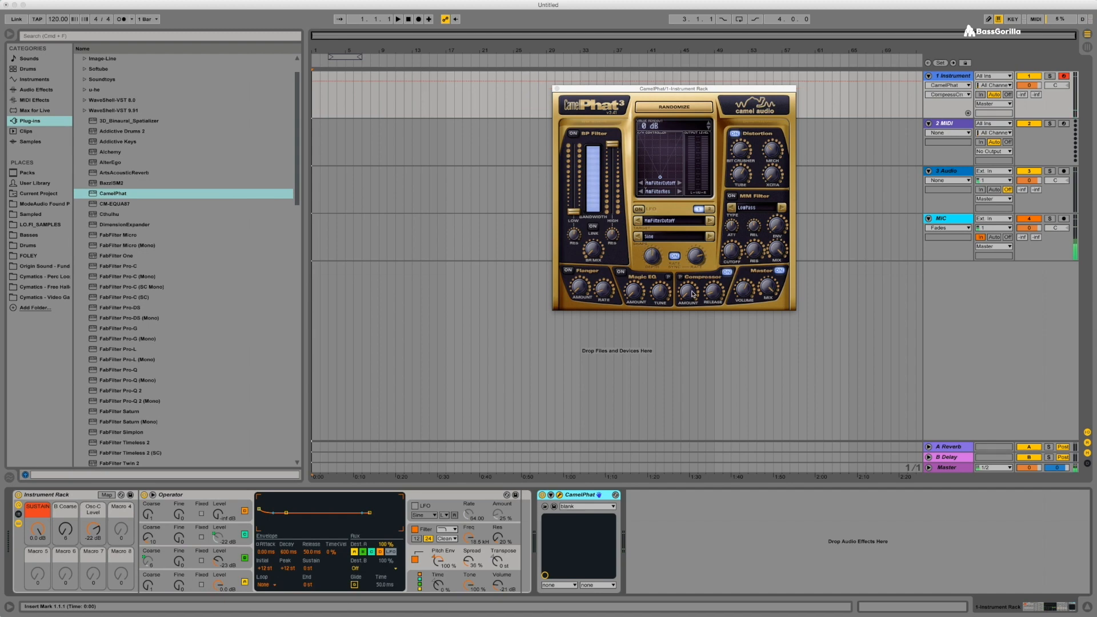
left_click(680, 277)
left_click_drag(685, 291, 685, 233)
left_click(713, 282)
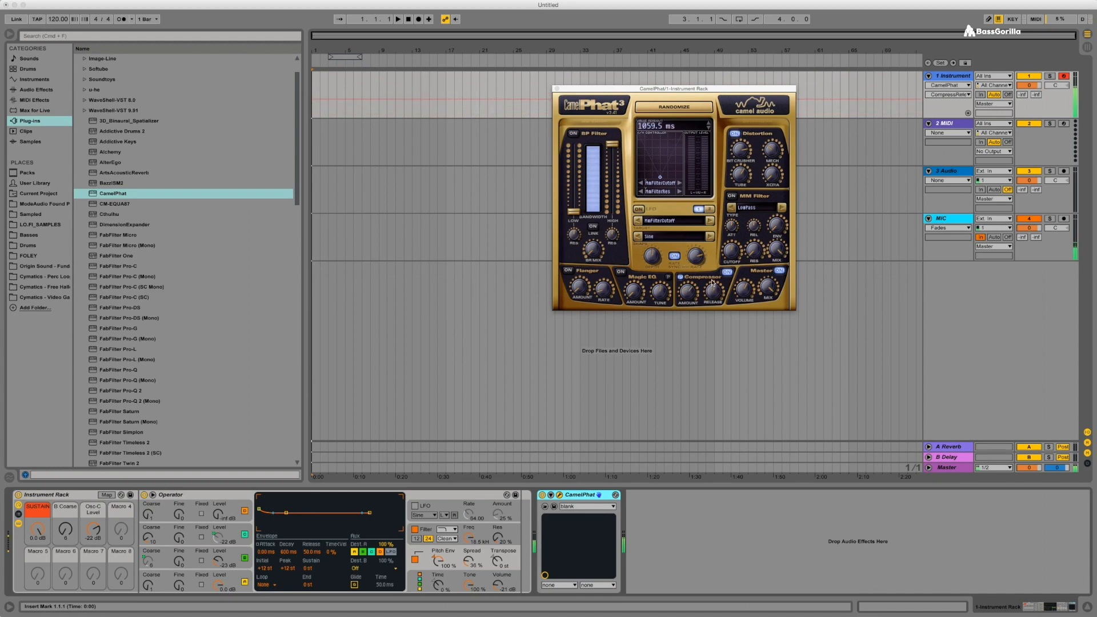
left_click_drag(713, 285, 713, 282)
left_click(557, 88)
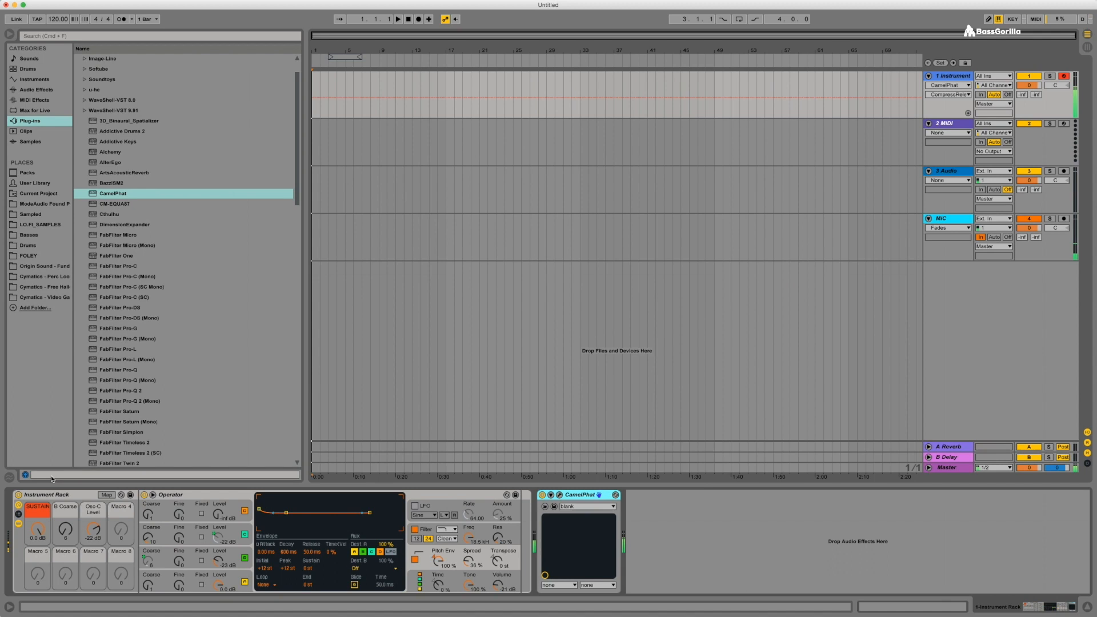
Step: Add a Saturator after CamelPhat and raise its drive to about 6 dB
left_click(32, 90)
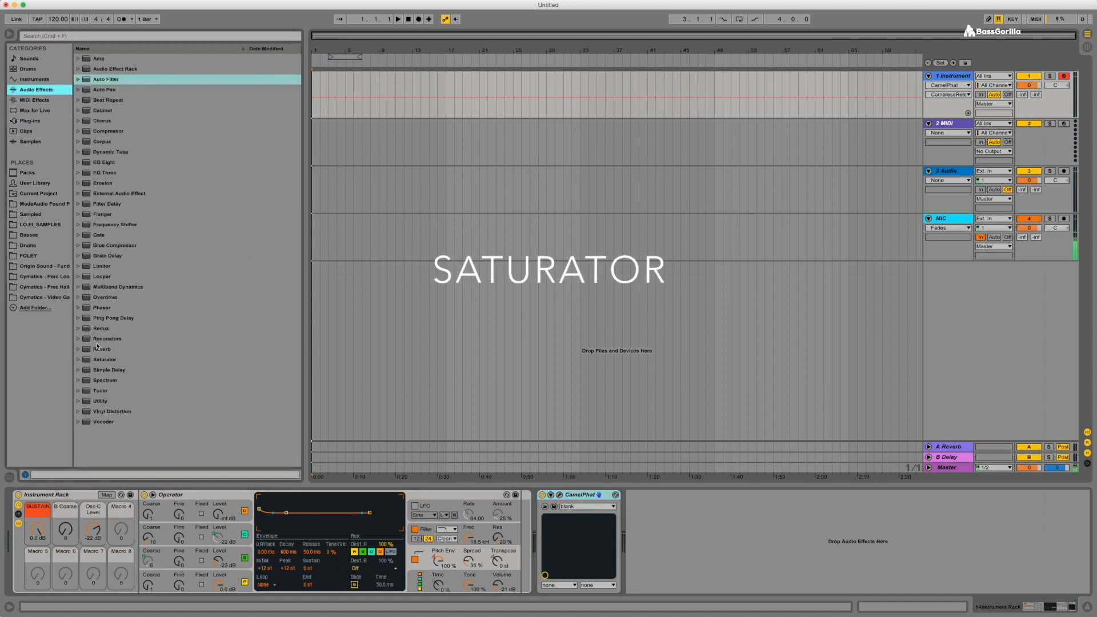
double_click(177, 359)
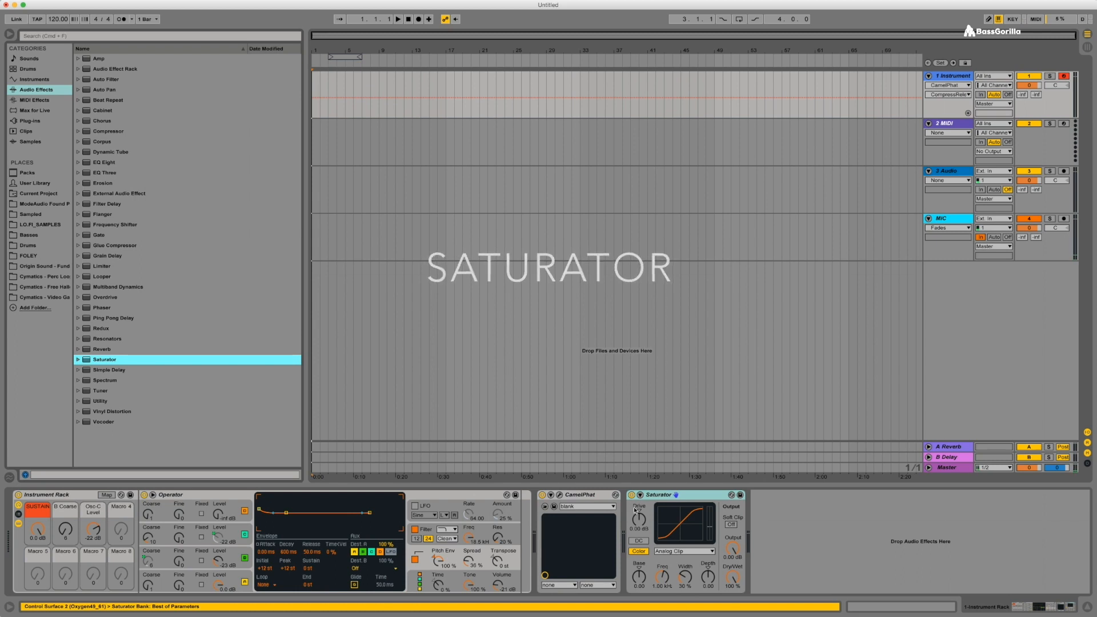
left_click_drag(638, 519, 639, 502)
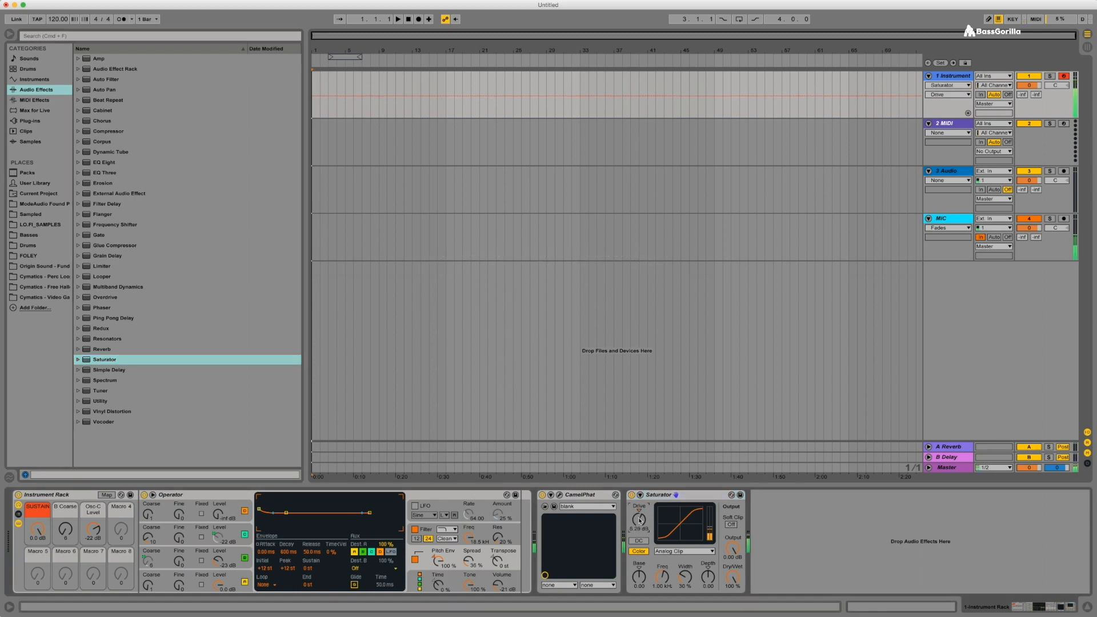
Step: Lower the instrument track's volume to about -14 dB and raise the Saturator's drive to about 16.6 dB
left_click_drag(1028, 85, 1028, 98)
left_click_drag(1028, 98, 1028, 101)
left_click_drag(1028, 85, 1028, 98)
Step: Enable the Saturator's Soft Clip and DC options
left_click(729, 523)
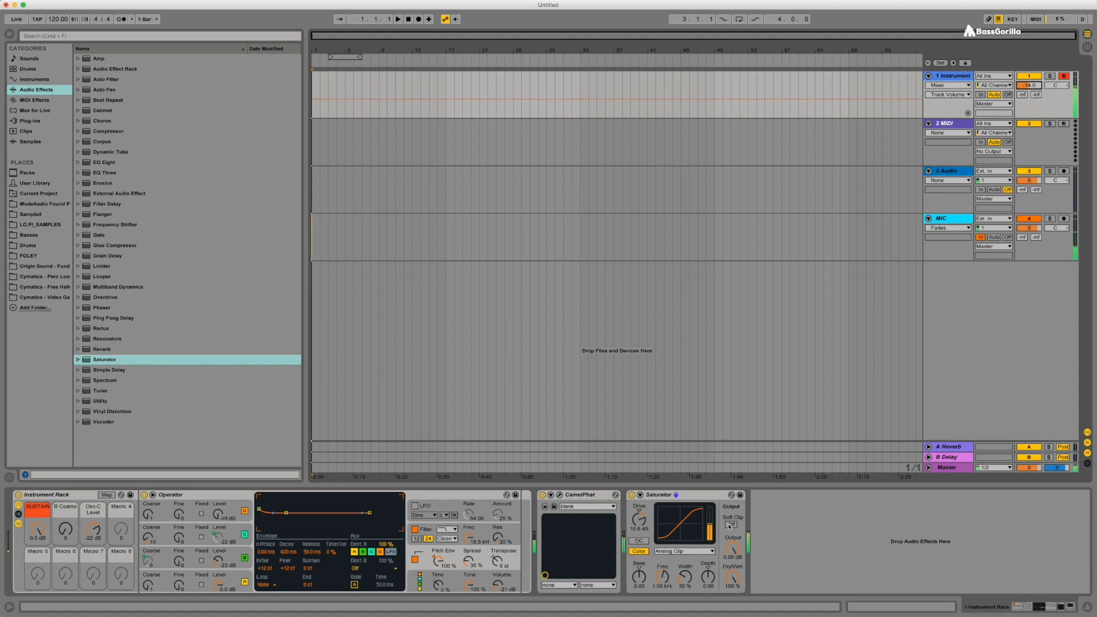
left_click(640, 540)
left_click(641, 541)
left_click(641, 541)
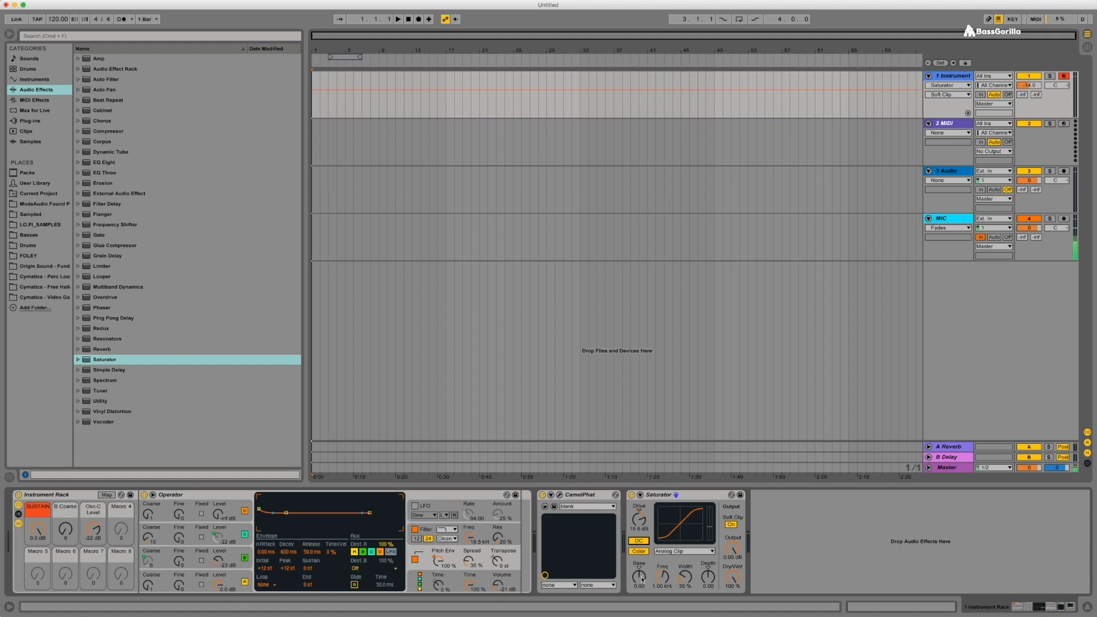
Step: Raise the Saturator's Base setting to about 9.14
left_click_drag(642, 580, 642, 565)
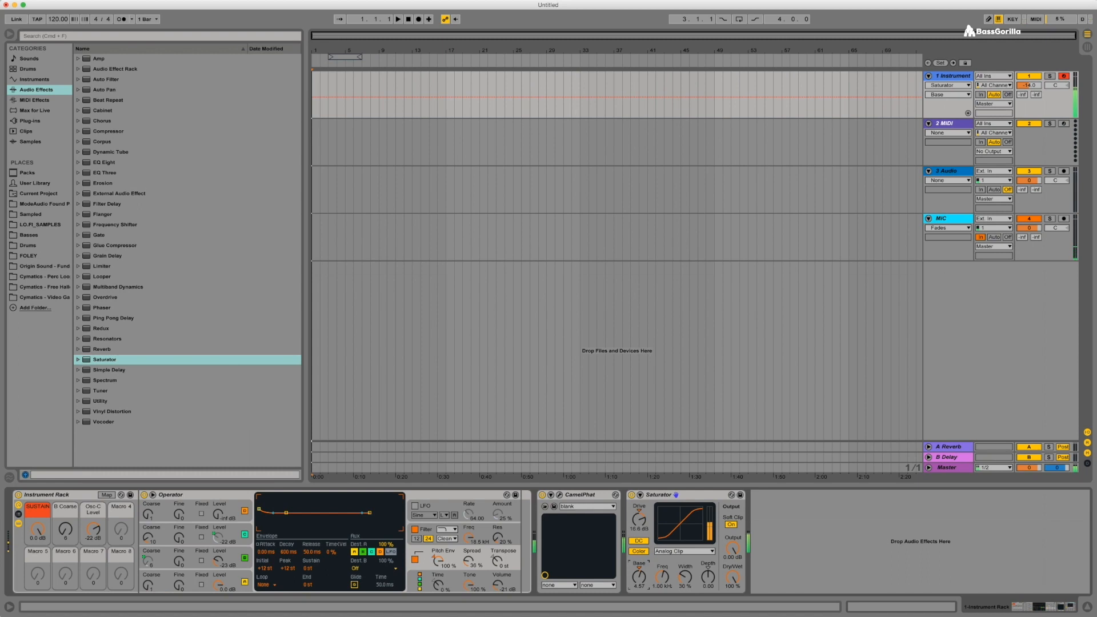
left_click_drag(639, 576, 639, 566)
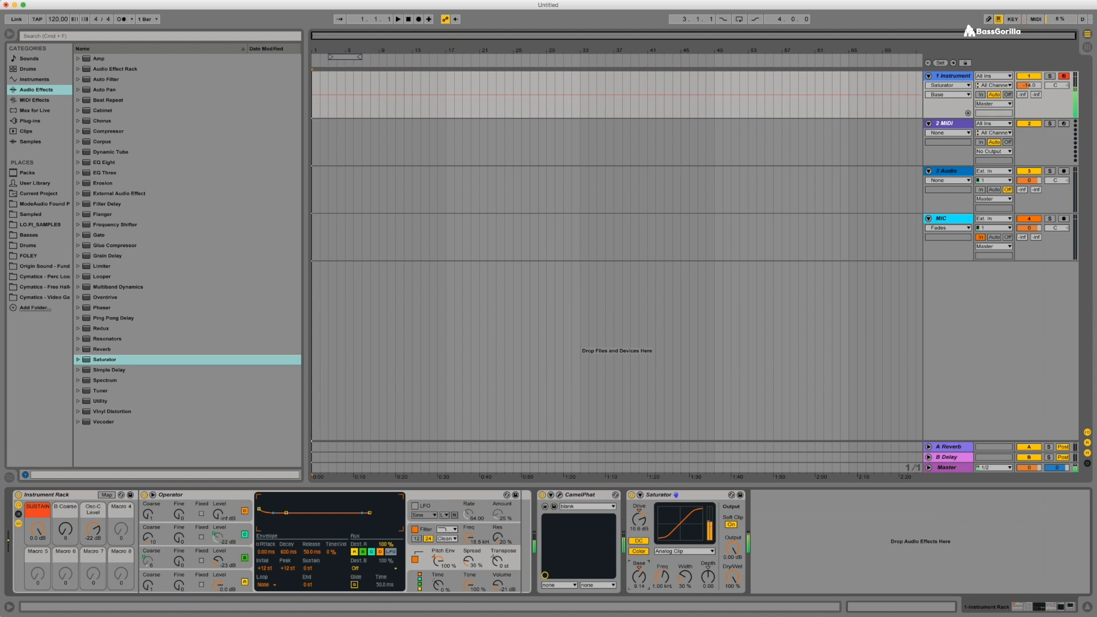
left_click_drag(643, 579, 638, 575)
Step: Set the Saturator's color frequency to about 549 Hz and its depth to about 5.33
left_click(663, 577)
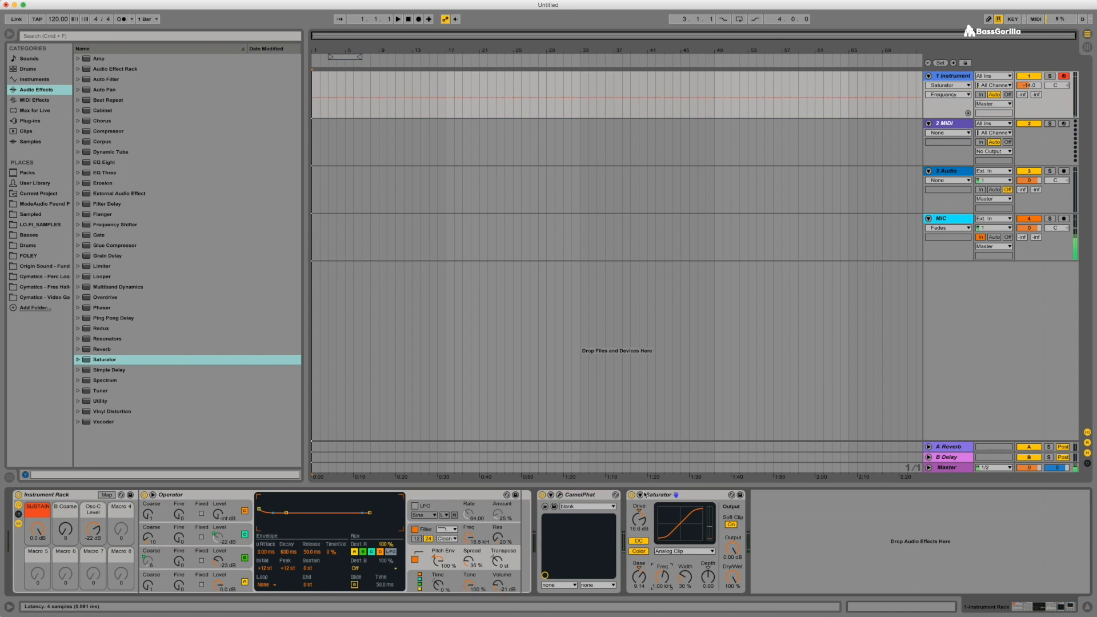
left_click_drag(662, 577, 662, 594)
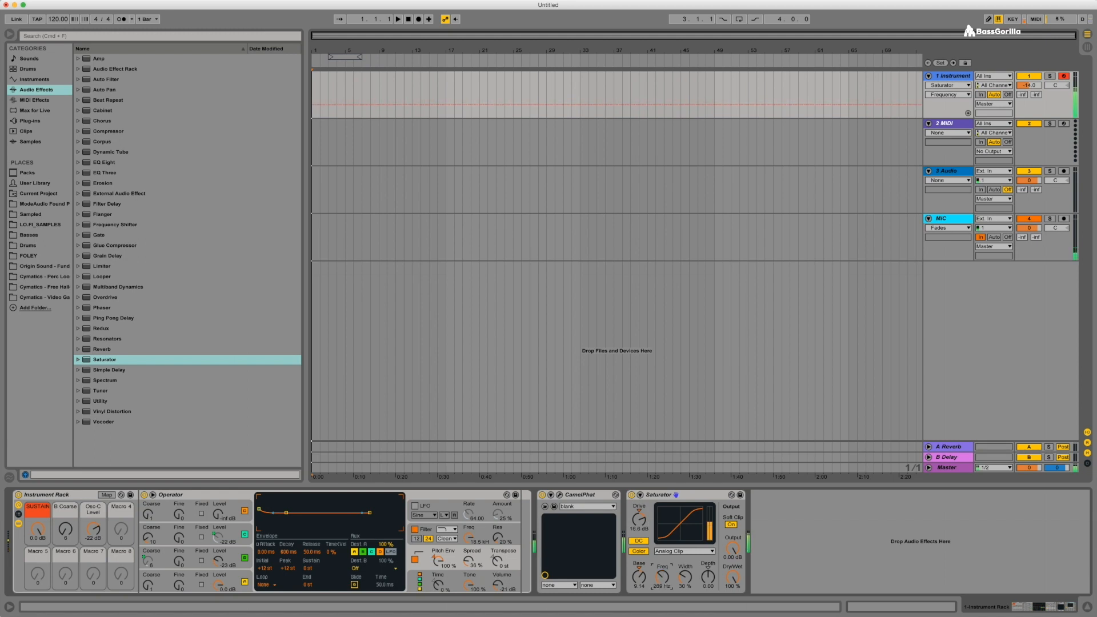
left_click_drag(662, 594, 662, 587)
left_click_drag(663, 587, 663, 580)
left_click(707, 577)
left_click(664, 577)
left_click_drag(662, 577, 662, 594)
left_click_drag(66, 530, 66, 524)
key("super+z")
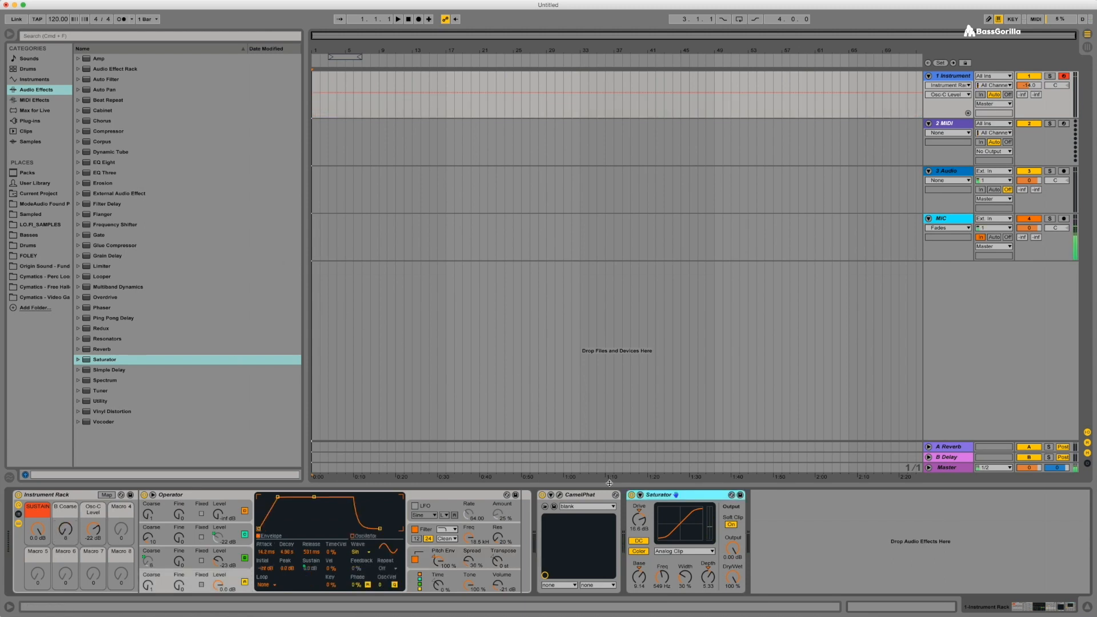
Step: Open the CamelPhat window, raise the Mech distortion to 42 % and close the window
left_click(559, 495)
left_click(739, 175)
left_click(769, 148)
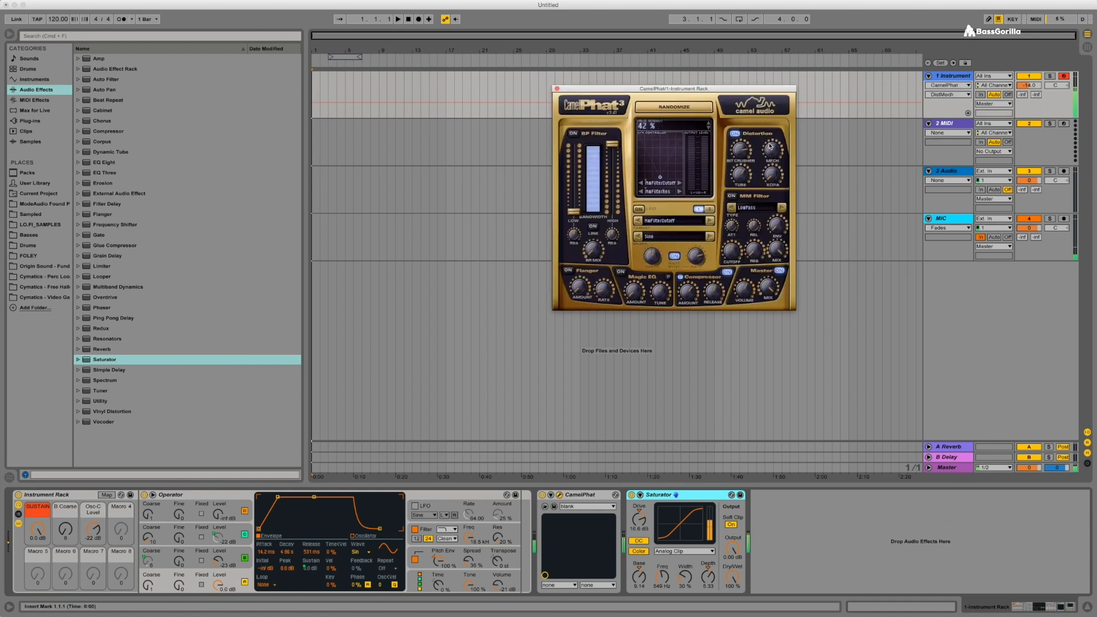
left_click(557, 89)
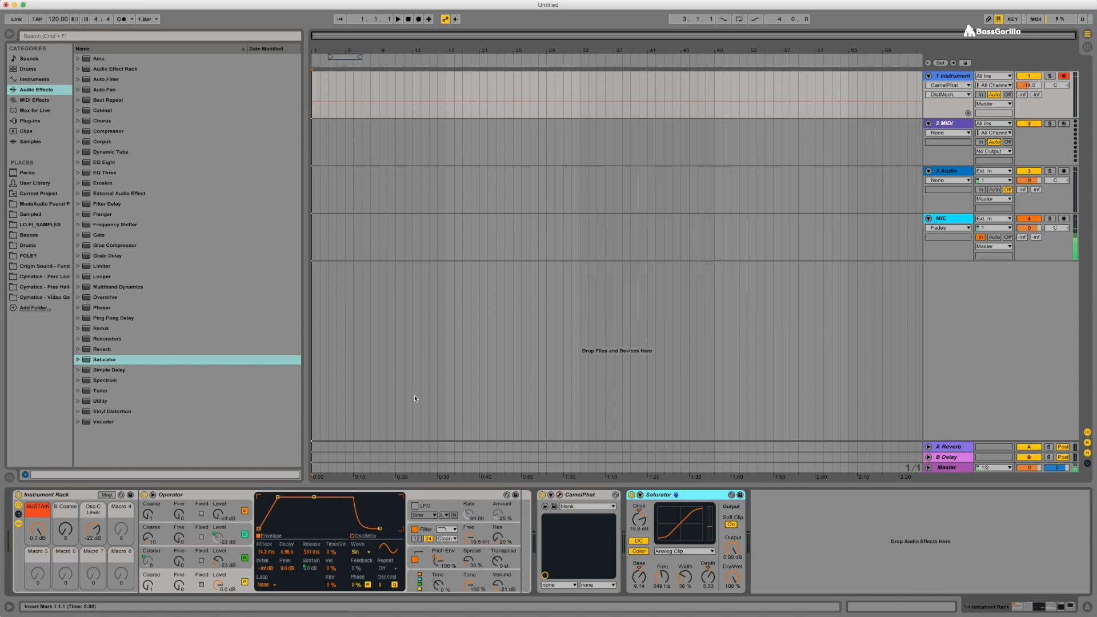
Step: Add the MaxxBass Stereo plug-in after the Saturator and balance its input, original bass and MaxxBass levels while comparing the monitored signals
left_click(32, 120)
left_click(86, 34)
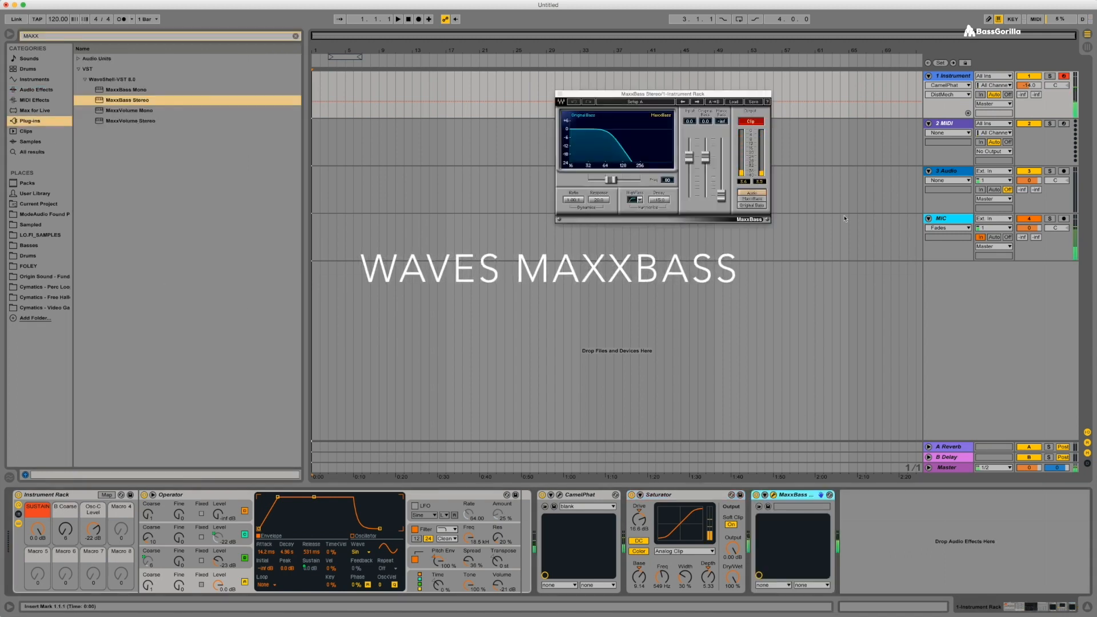
left_click(755, 193)
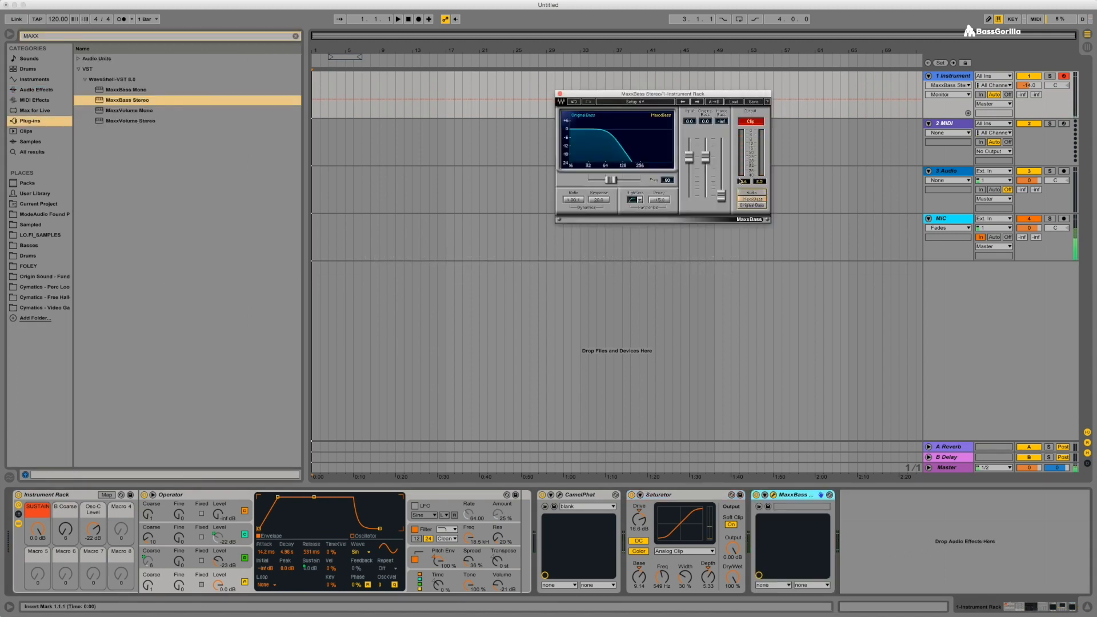
left_click_drag(693, 160, 722, 155)
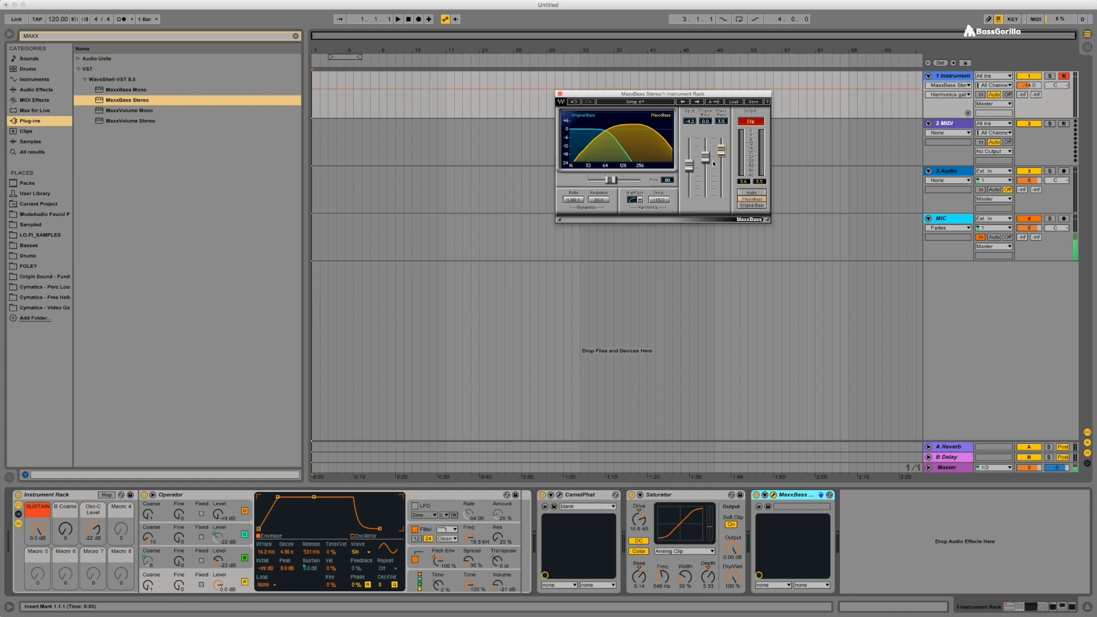
left_click(750, 193)
left_click_drag(721, 151, 702, 183)
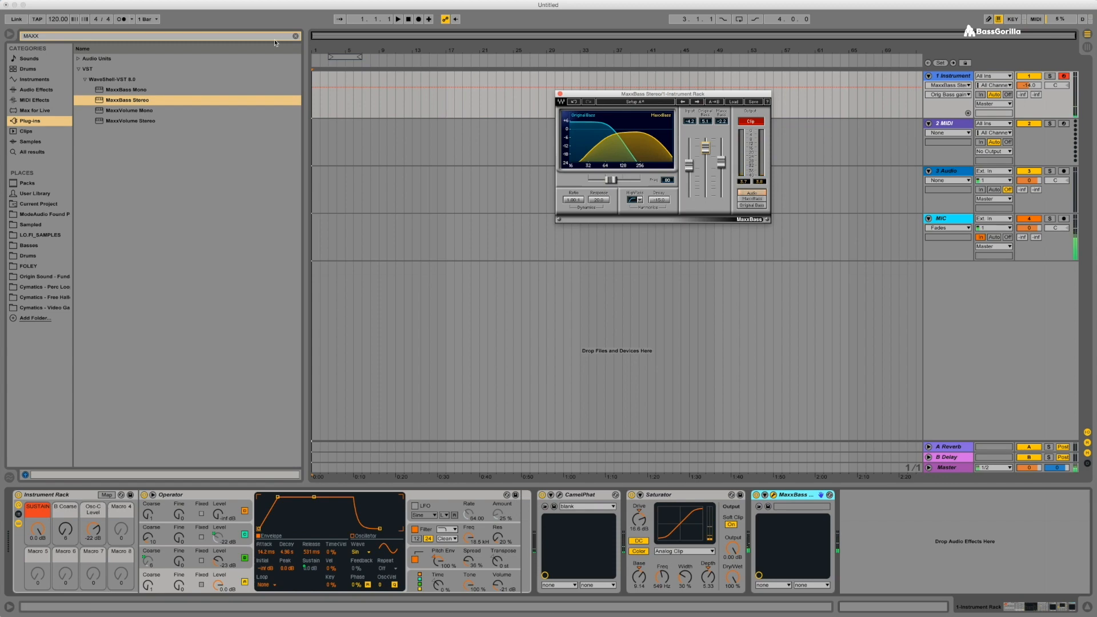
Step: Add a Spectrum analyser after MaxxBass, enlarge its display and move the MaxxBass window clear of the graph
left_click(296, 36)
left_click(41, 90)
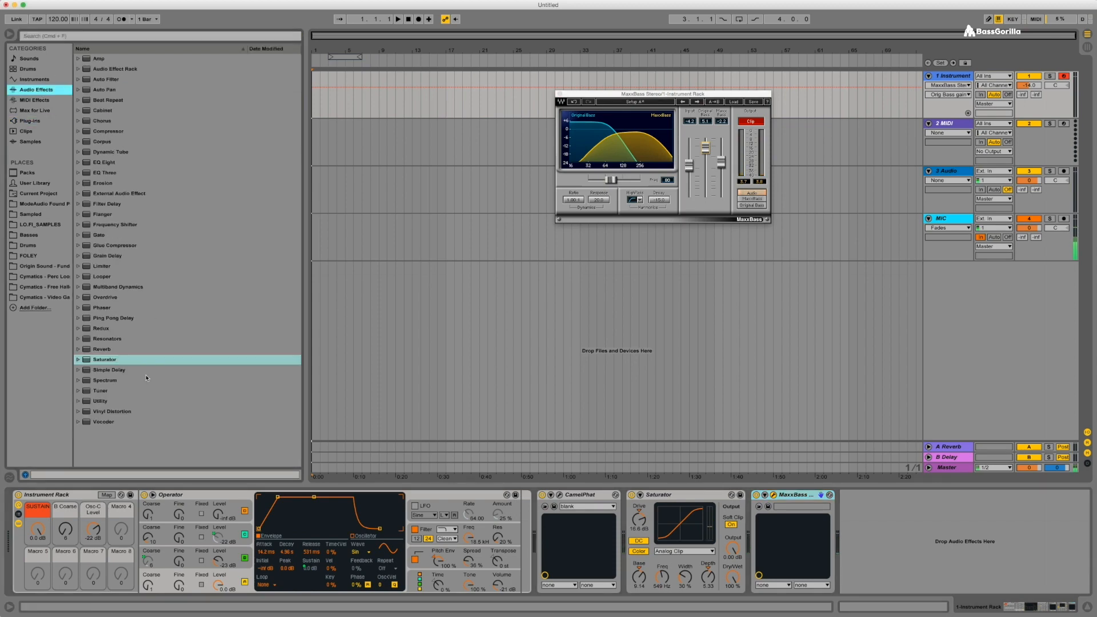
left_click_drag(105, 379, 890, 522)
left_click(889, 495)
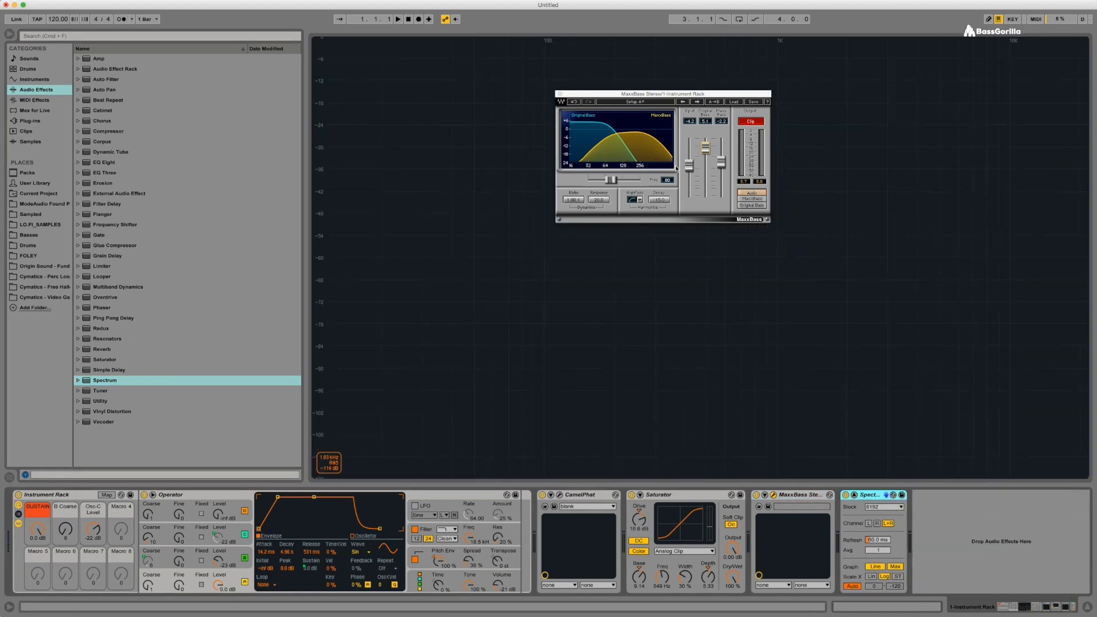
left_click_drag(623, 98, 149, 92)
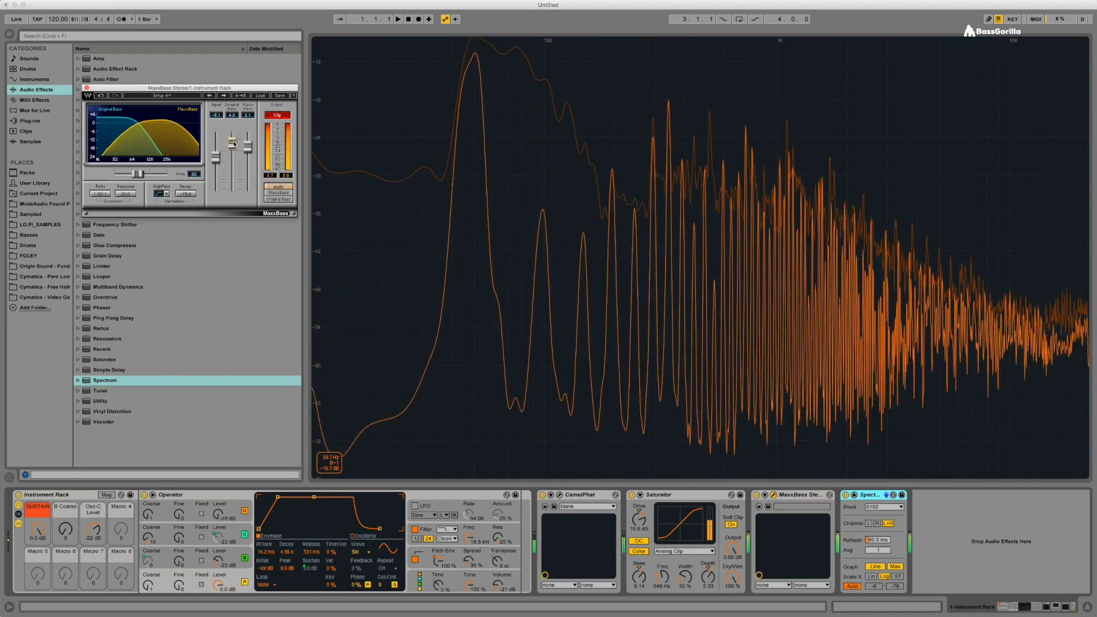
Step: Raise MaxxBass's dynamics ratio while monitoring the original bass, and rebalance the original bass and MaxxBass levels with the full audio monitored
left_click(274, 200)
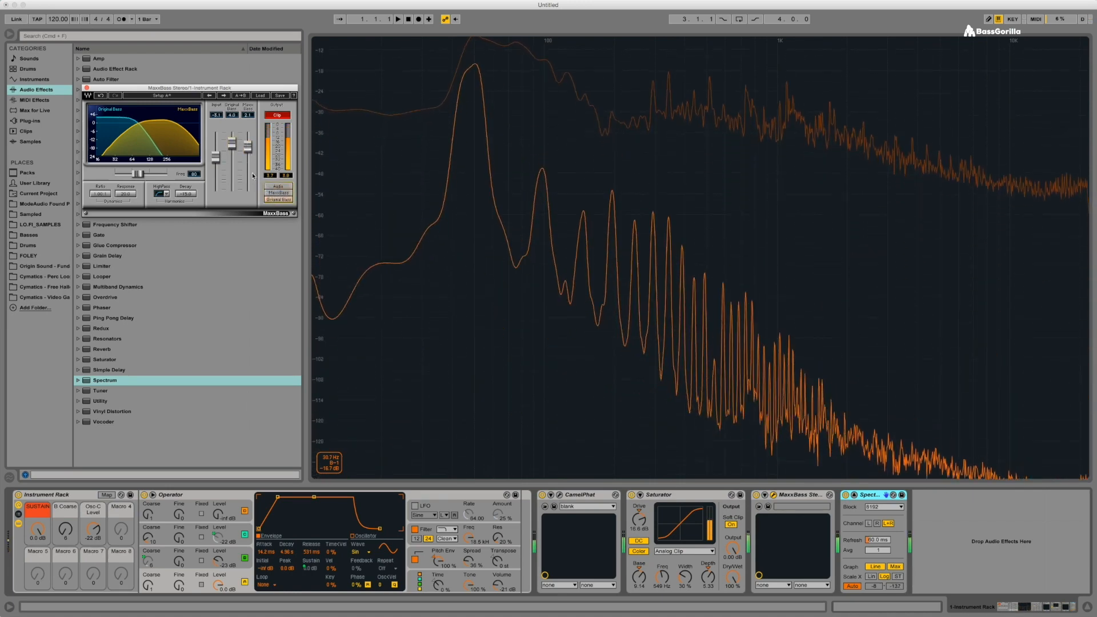
left_click(277, 116)
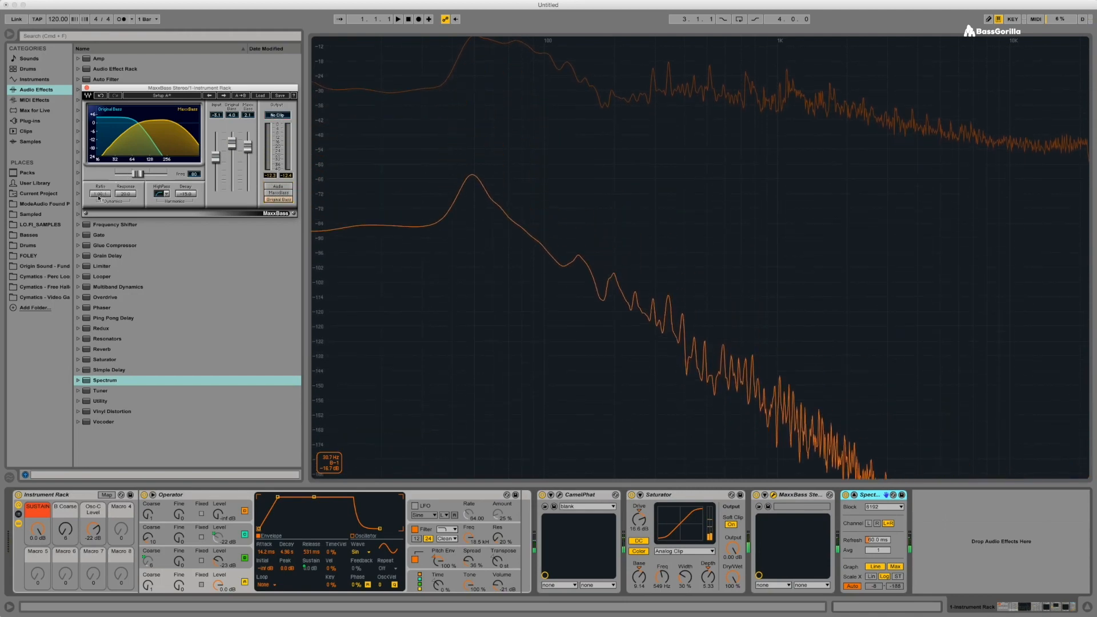
left_click_drag(100, 195, 100, 171)
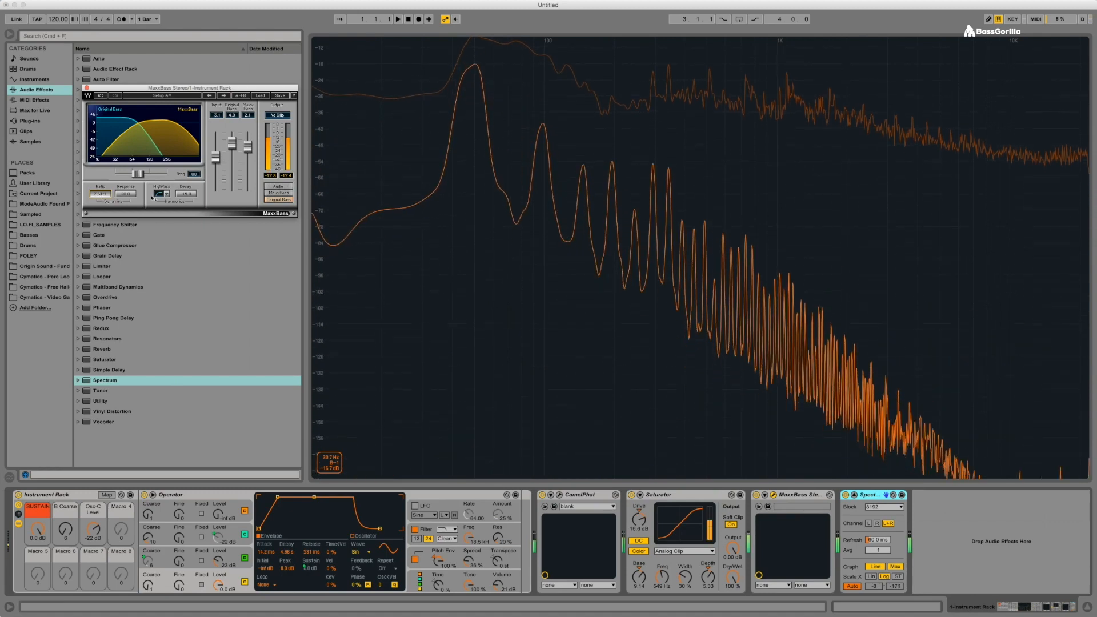
left_click(276, 186)
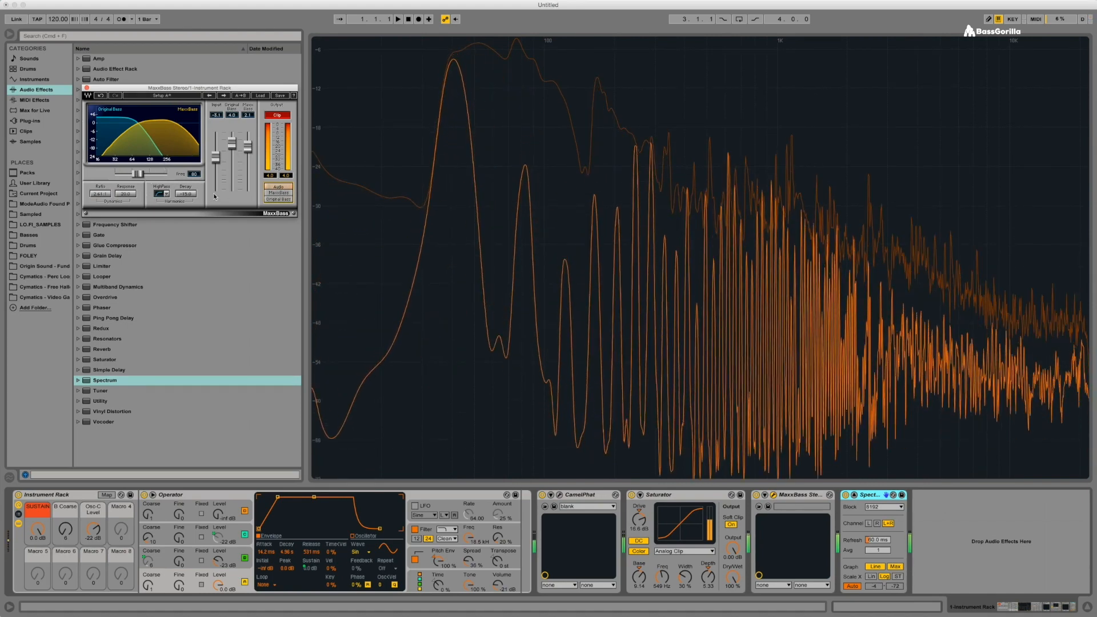
left_click_drag(231, 147, 247, 145)
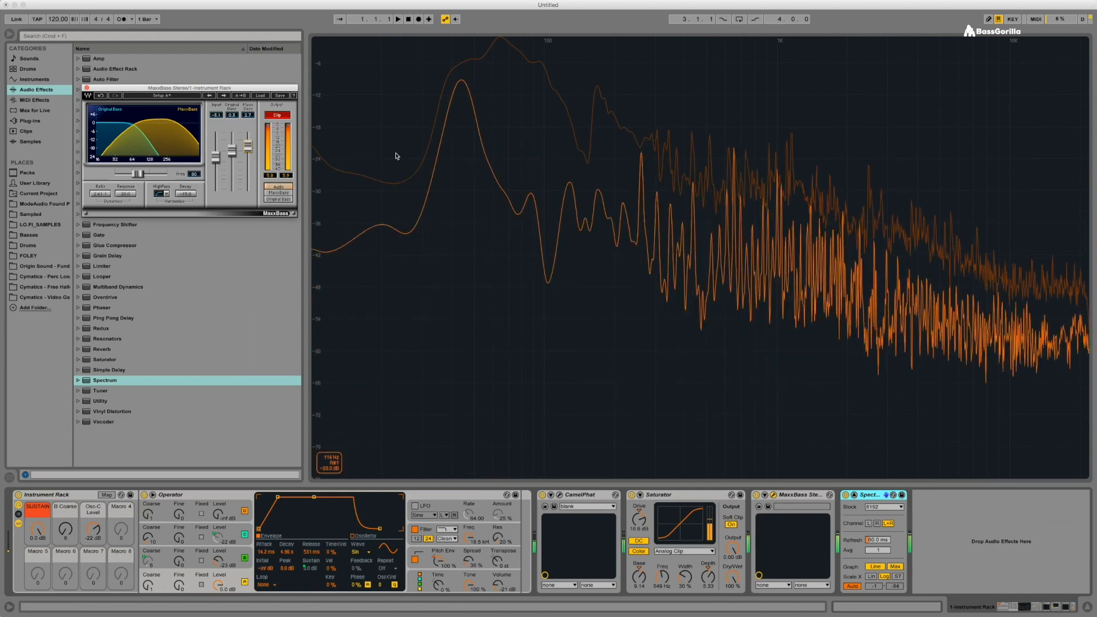
Step: Remove the Spectrum analyser from the device chain and hide the plug-in window
left_click(885, 494)
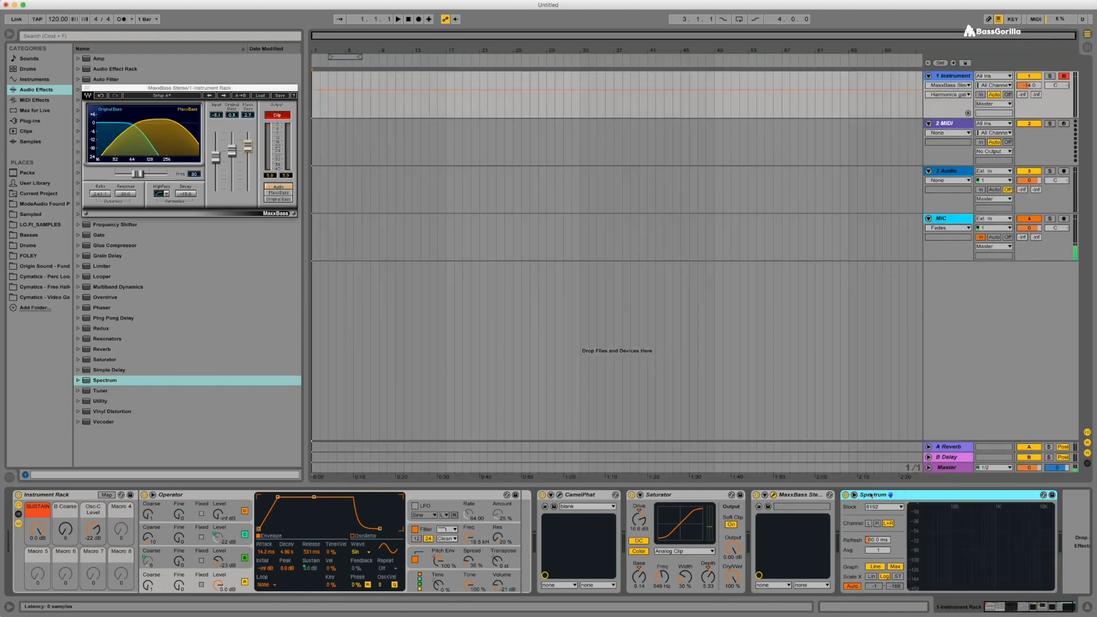
key("Delete")
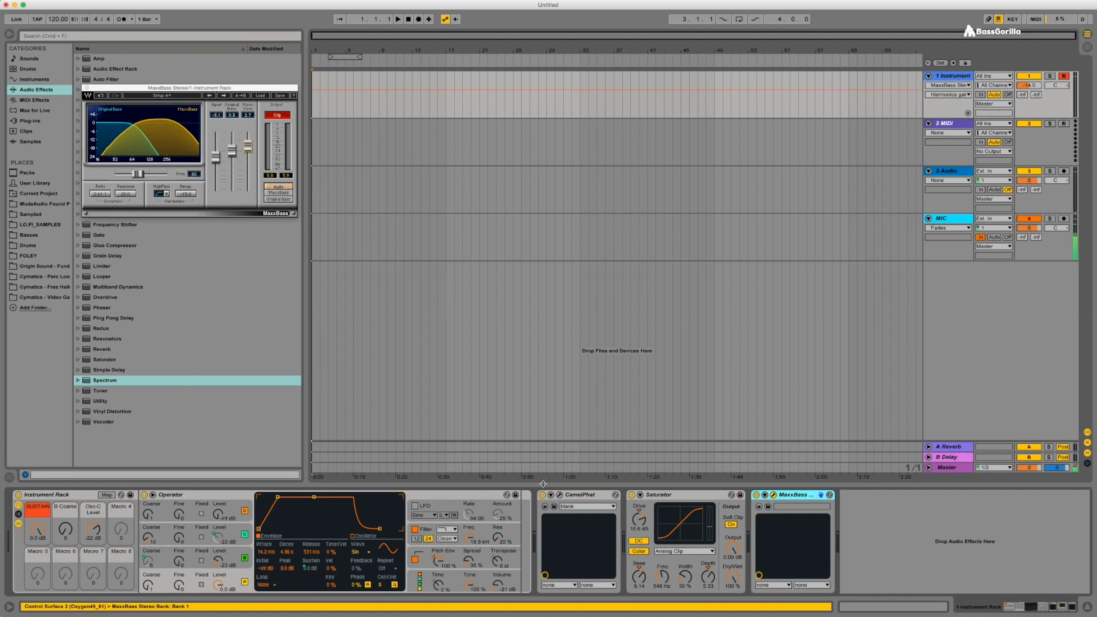
key("super+alt+p")
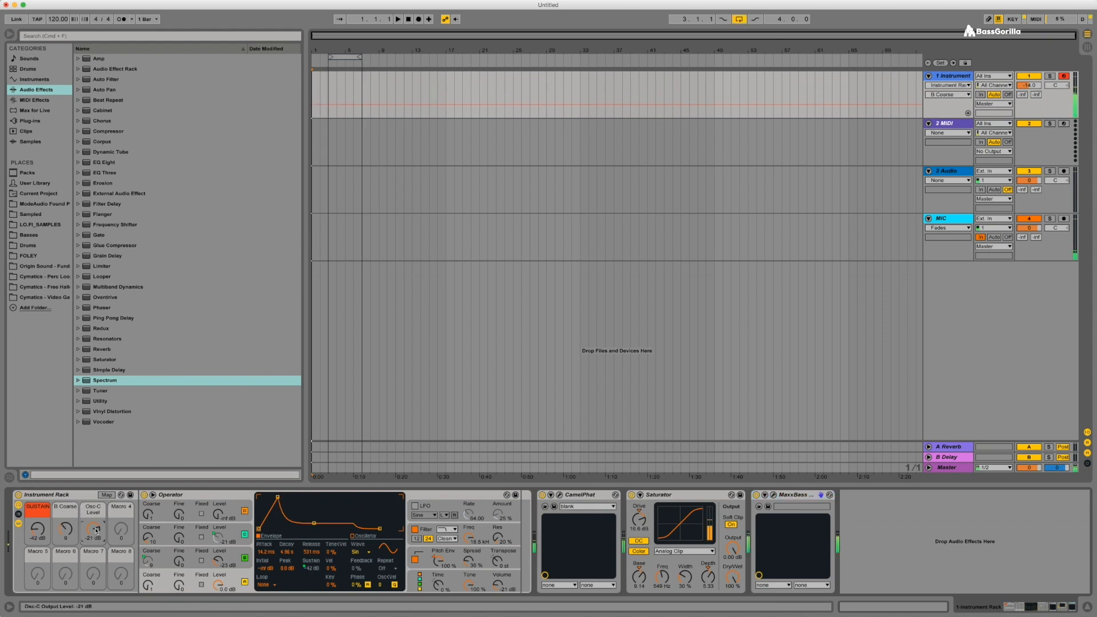
Step: Lower the Instrument Rack's Osc-C Level macro to about -34 dB
left_click_drag(96, 530, 96, 528)
scroll(96, 531, "down", 10)
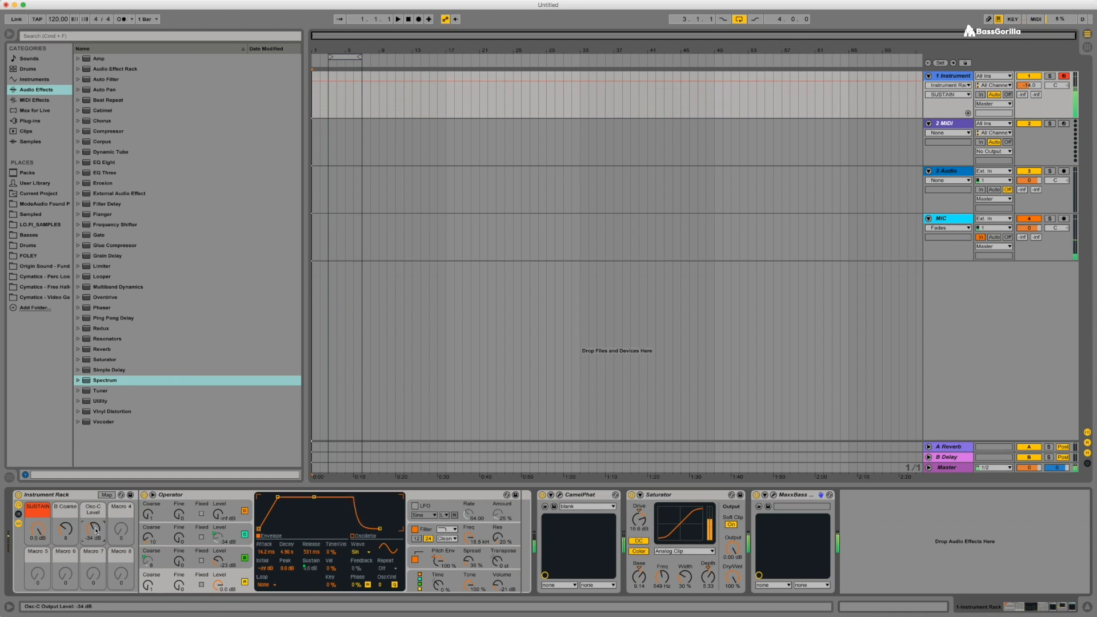
Step: Switch Operator's filter circuit to OSR and raise the filter drive to 11.2 dB
left_click(430, 533)
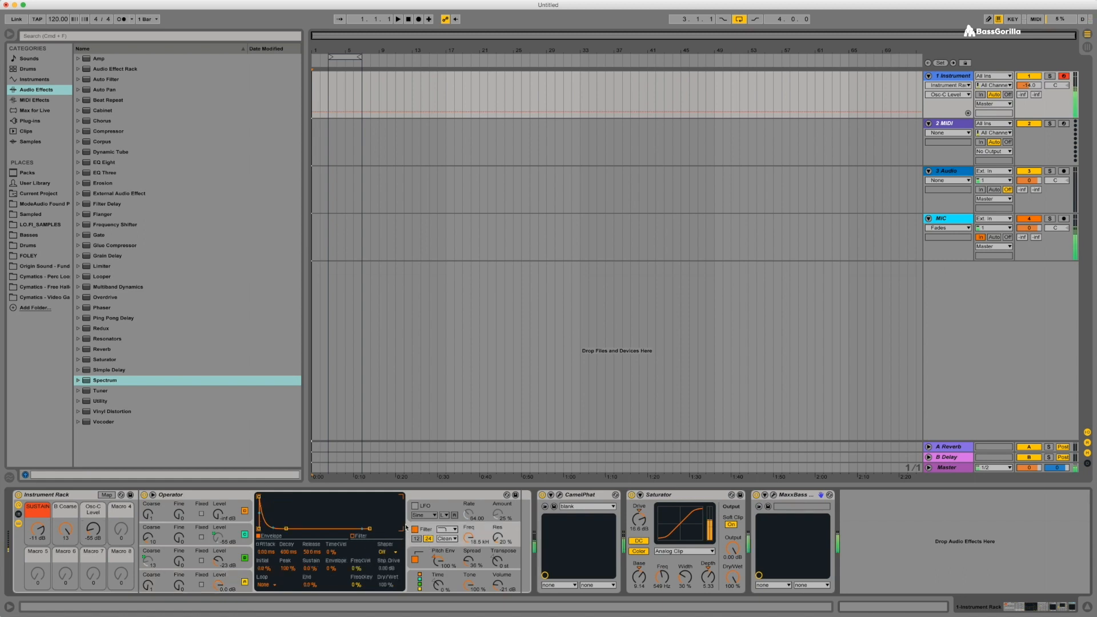
left_click(445, 538)
left_click(448, 557)
left_click_drag(366, 553, 366, 537)
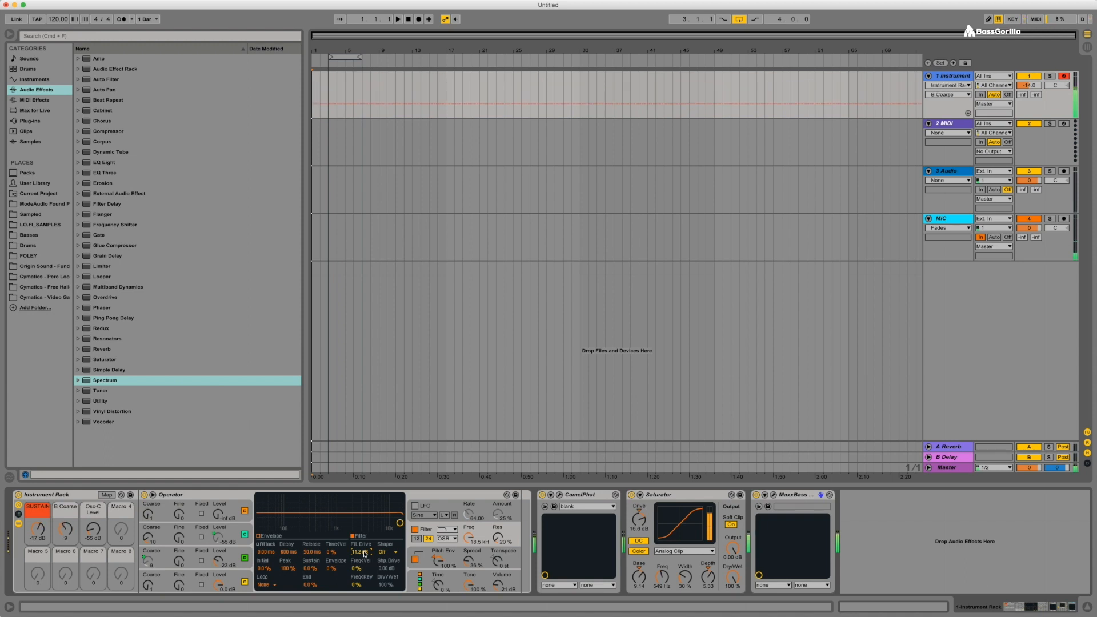
Step: Try different shaper types on Operator's filter and set the shaper to Soft
left_click(382, 552)
left_click(385, 562)
left_click(387, 552)
left_click(392, 584)
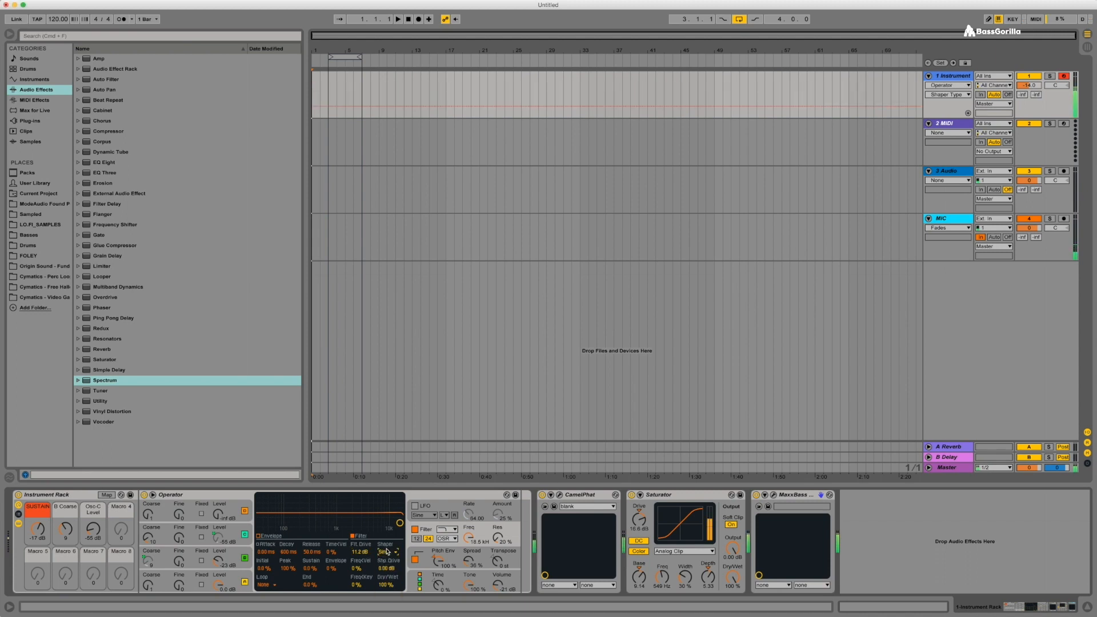
left_click(387, 552)
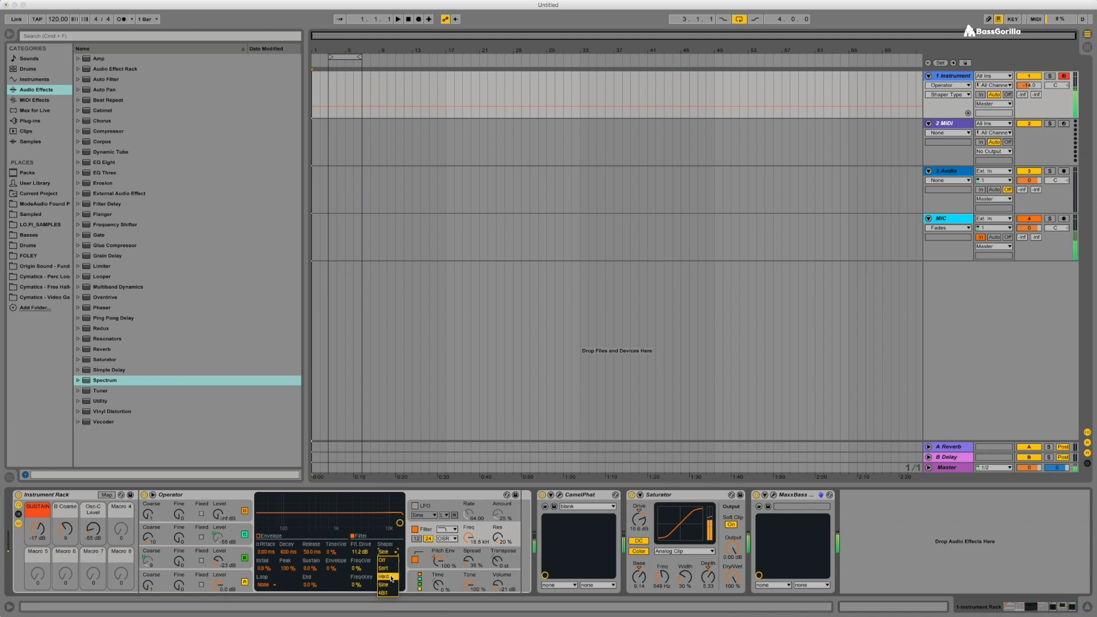
left_click(394, 569)
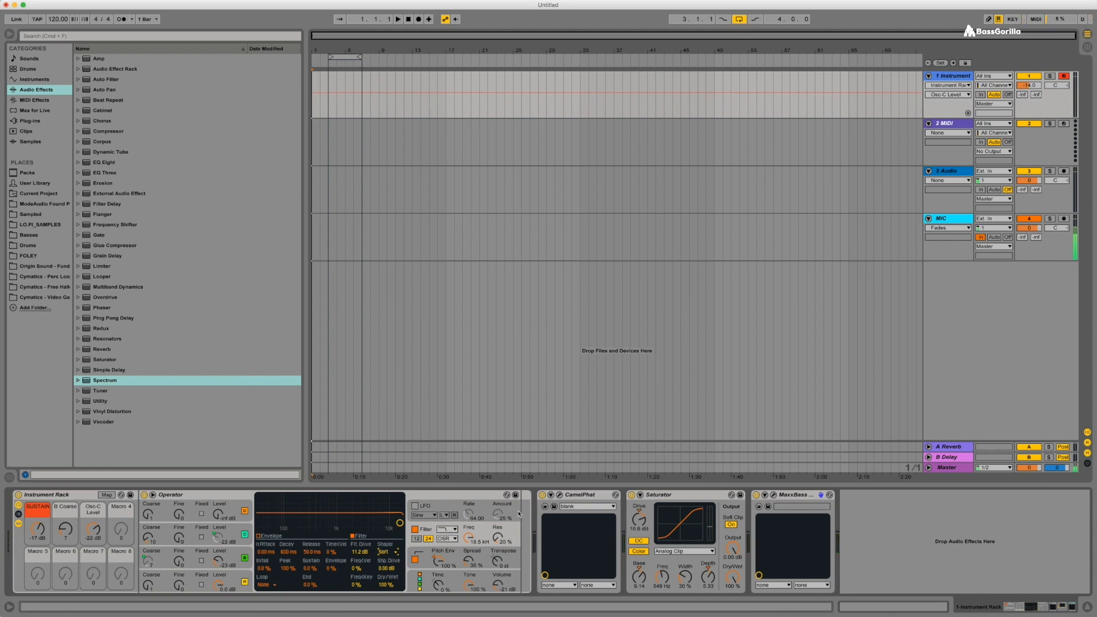
Step: Bypass MaxxBass, Saturator and CamelPhat, and turn off Operator's filter
left_click(755, 495)
left_click(631, 495)
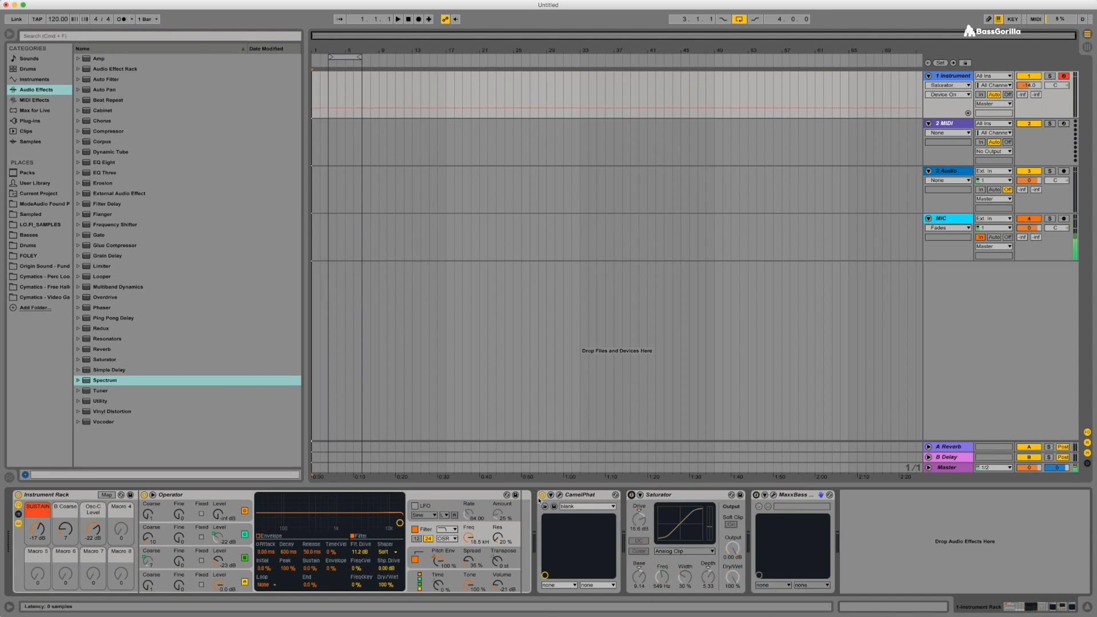
left_click(541, 494)
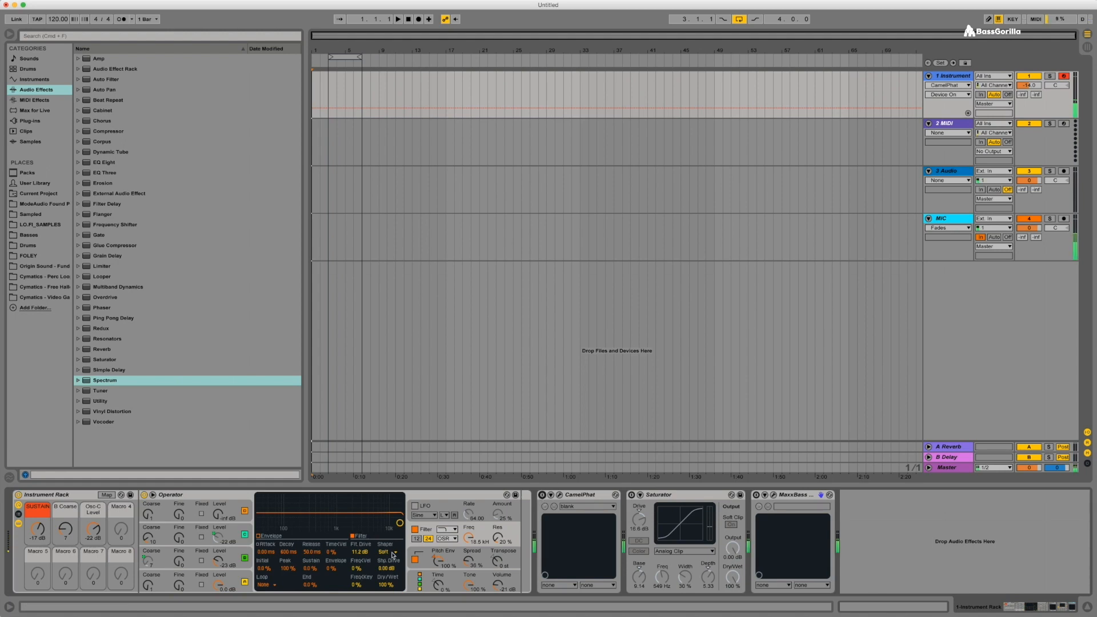
left_click(415, 529)
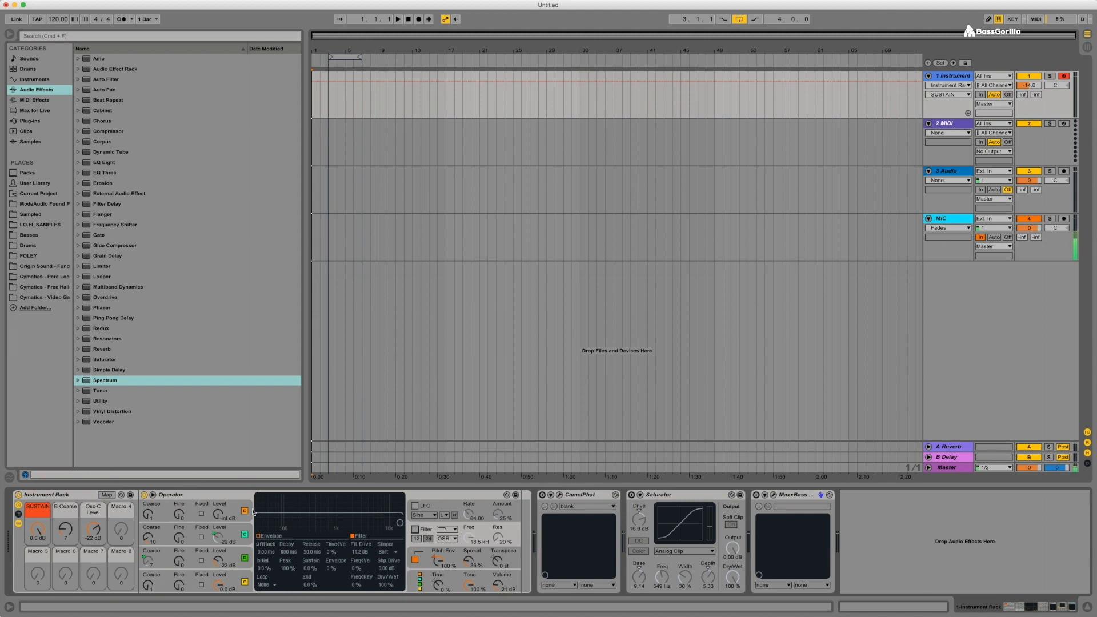
Step: Reactivate CamelPhat, Saturator and MaxxBass one by one, reviewing the CamelPhat and MaxxBass settings in their windows
left_click(541, 496)
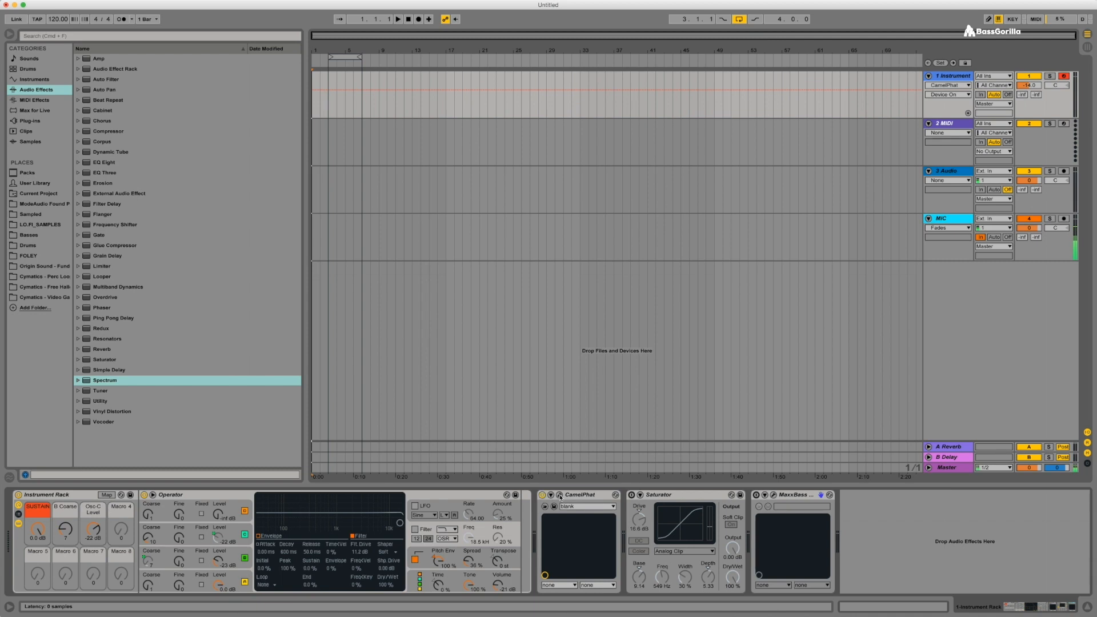
left_click(559, 495)
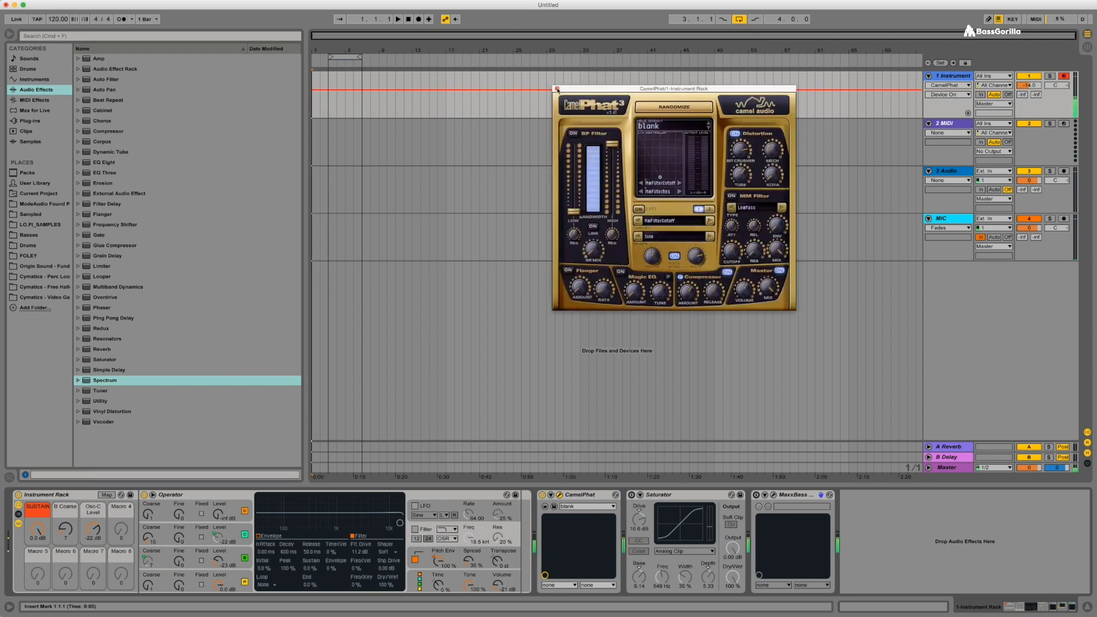
left_click(557, 89)
left_click(632, 495)
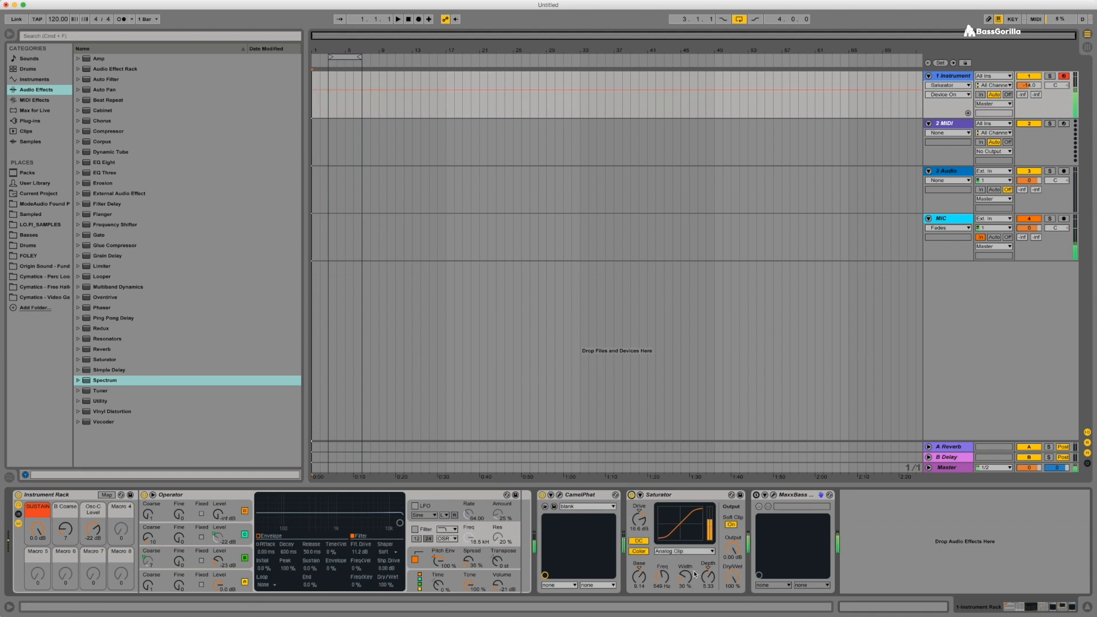
left_click(756, 494)
left_click(773, 495)
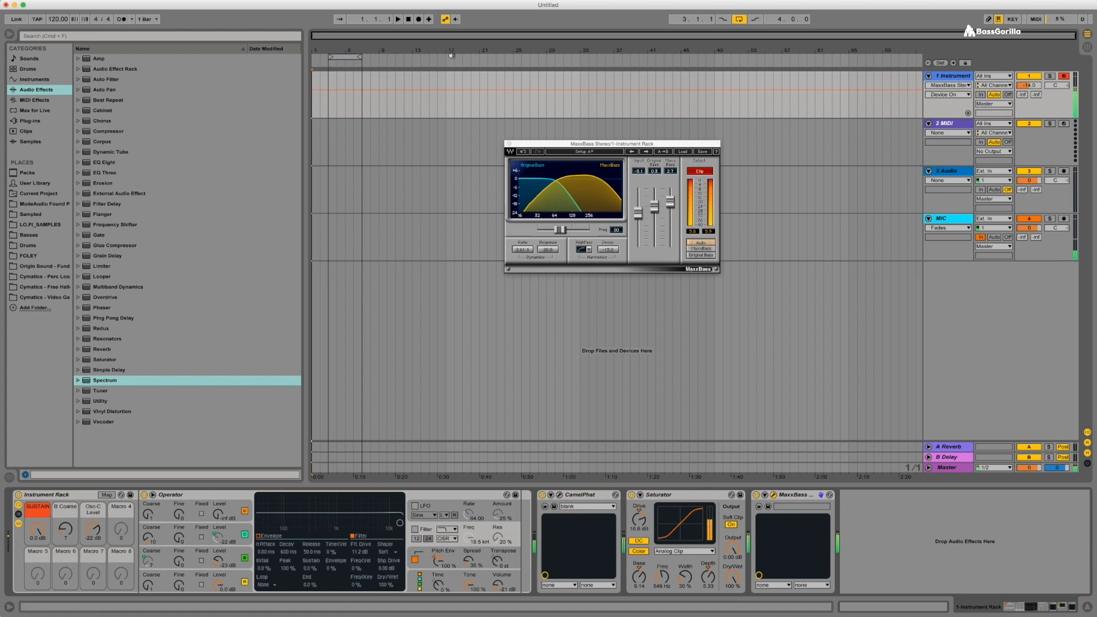
left_click(509, 145)
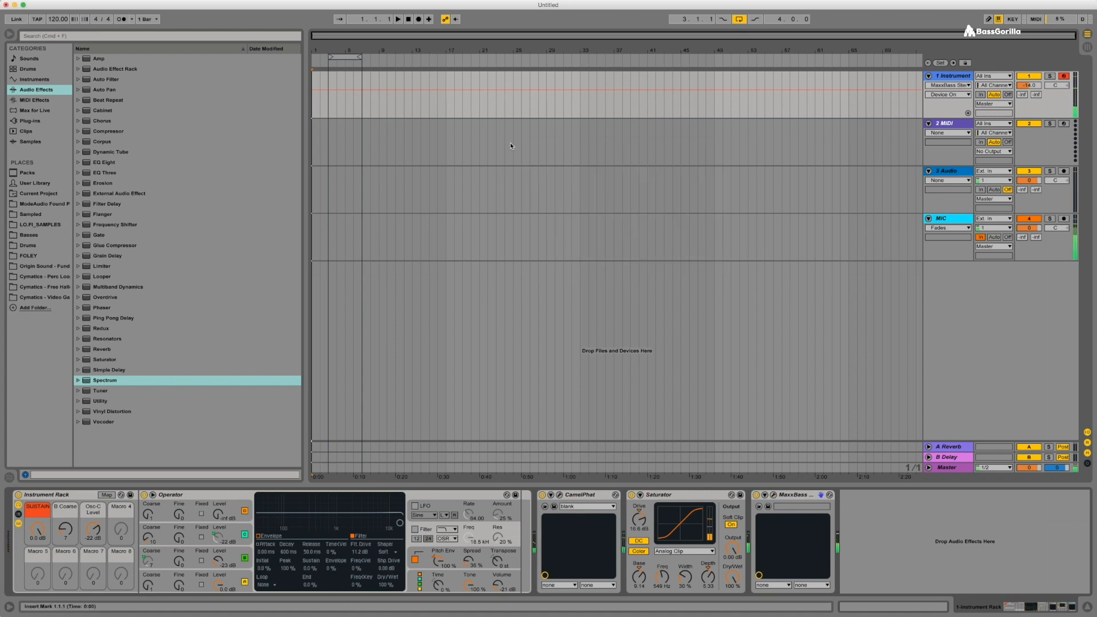